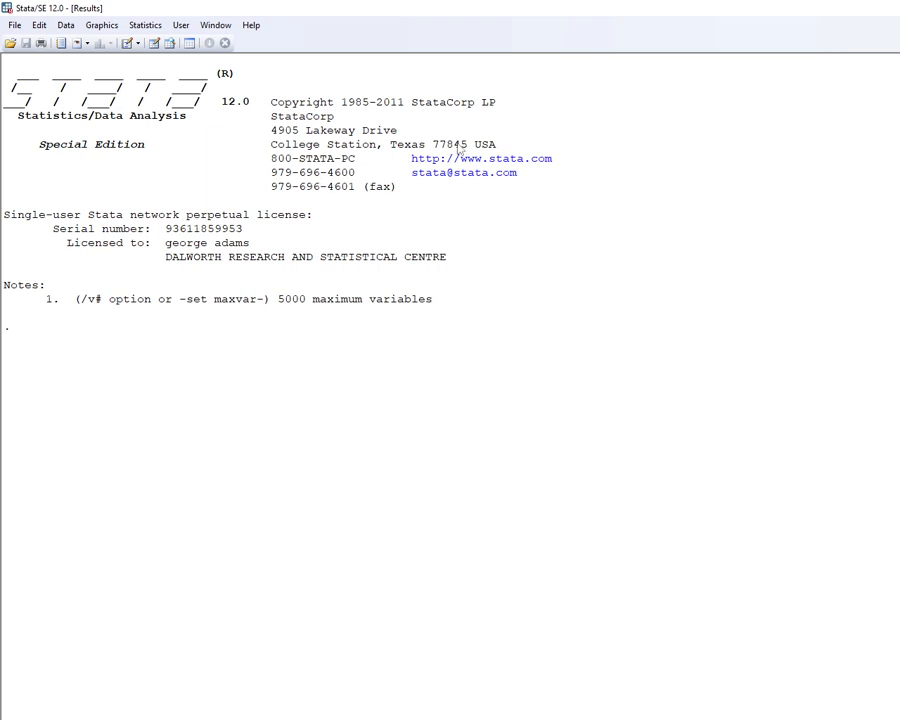
# Open the Review window beside the Results and narrow it slightly.
pyautogui.click(215, 25)
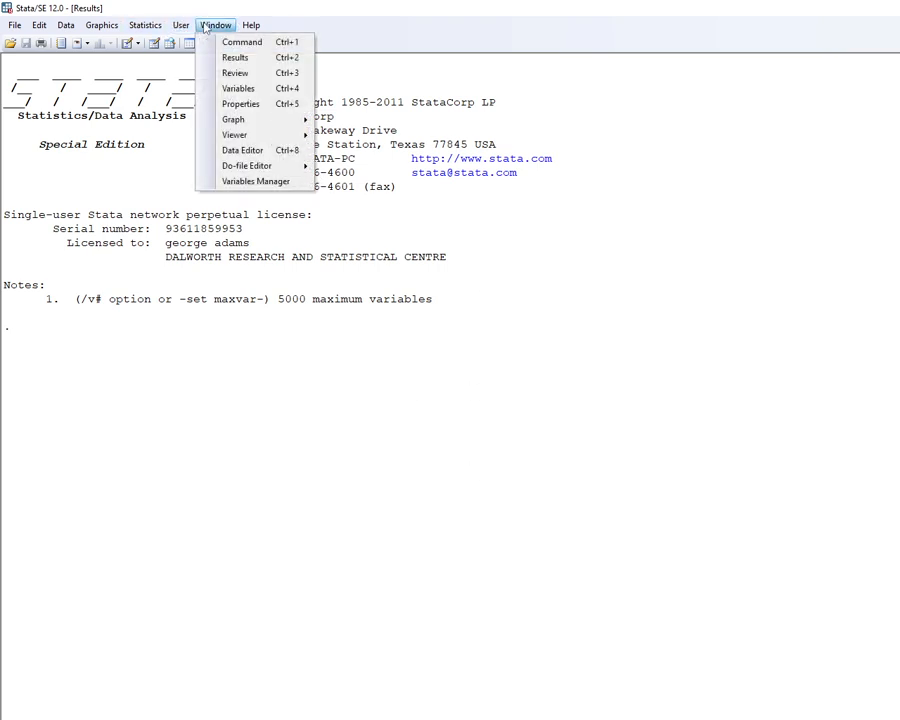
pyautogui.click(228, 90)
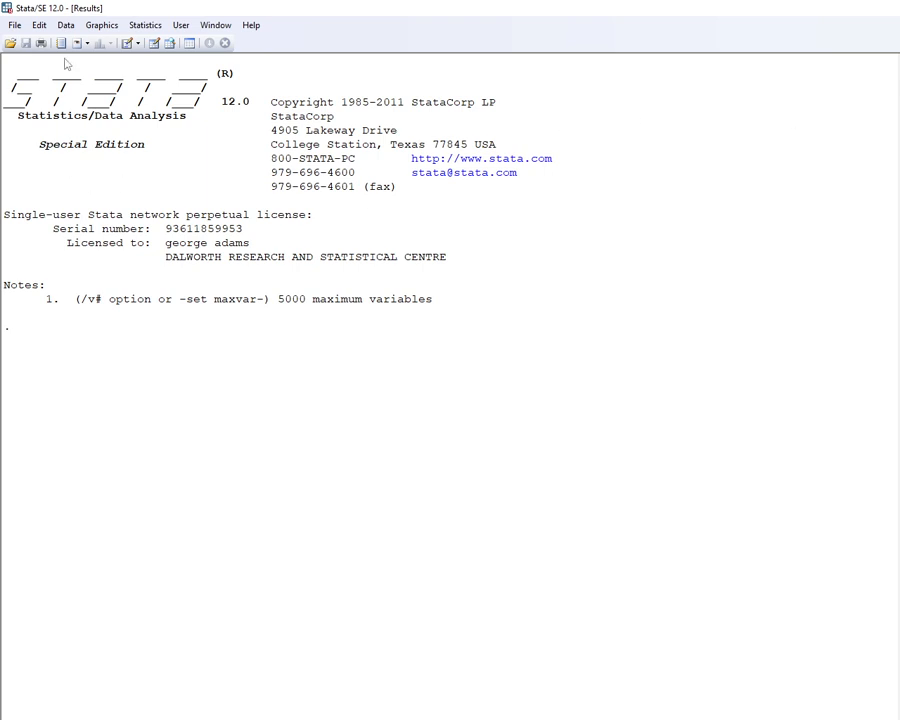
pyautogui.click(214, 27)
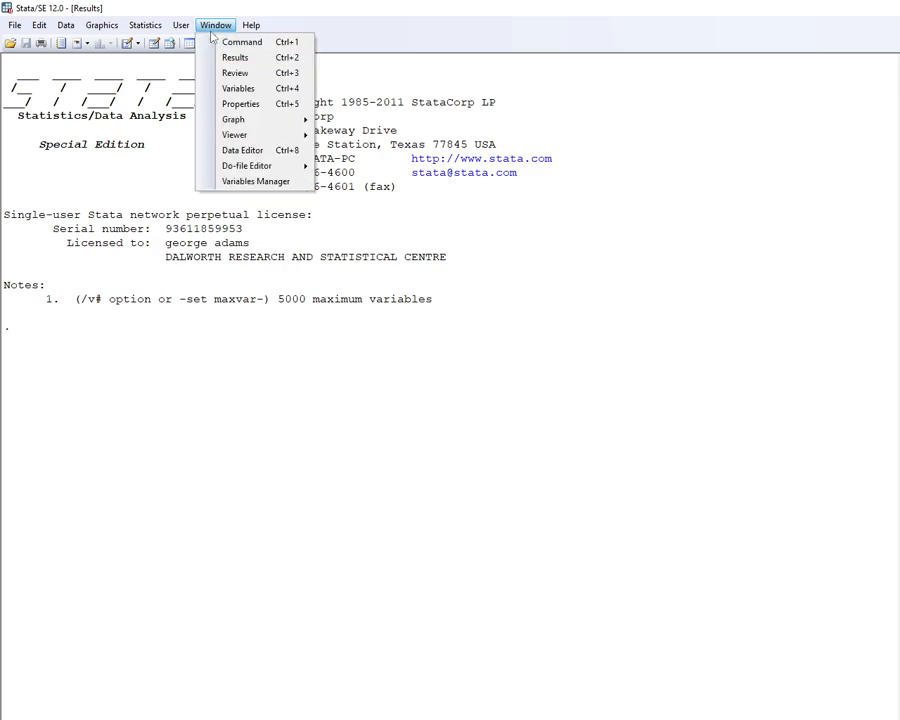
pyautogui.click(250, 73)
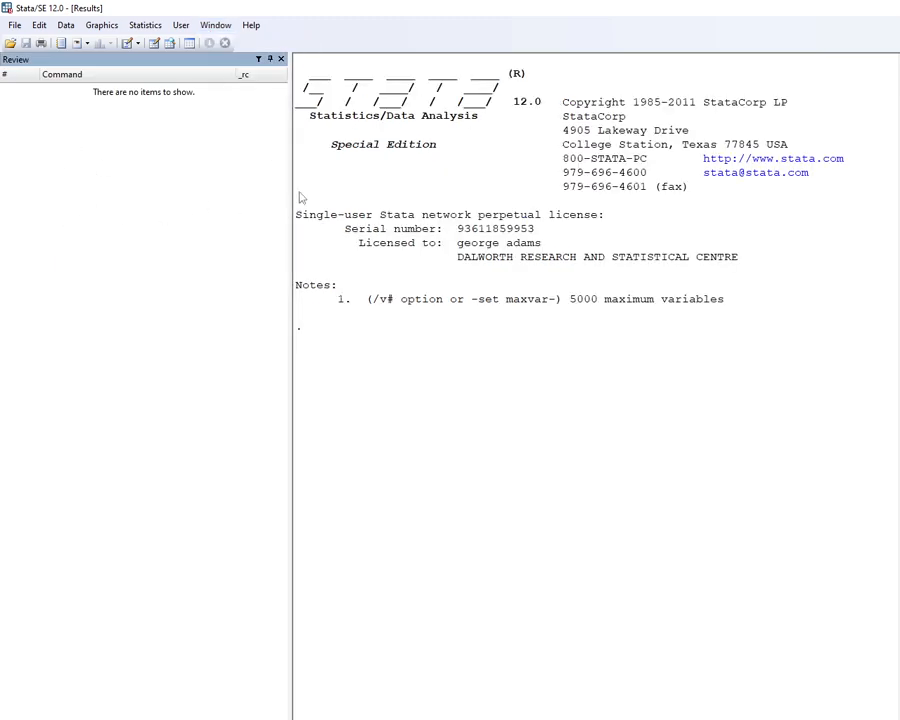
pyautogui.moveTo(291, 187); pyautogui.dragTo(260, 190)
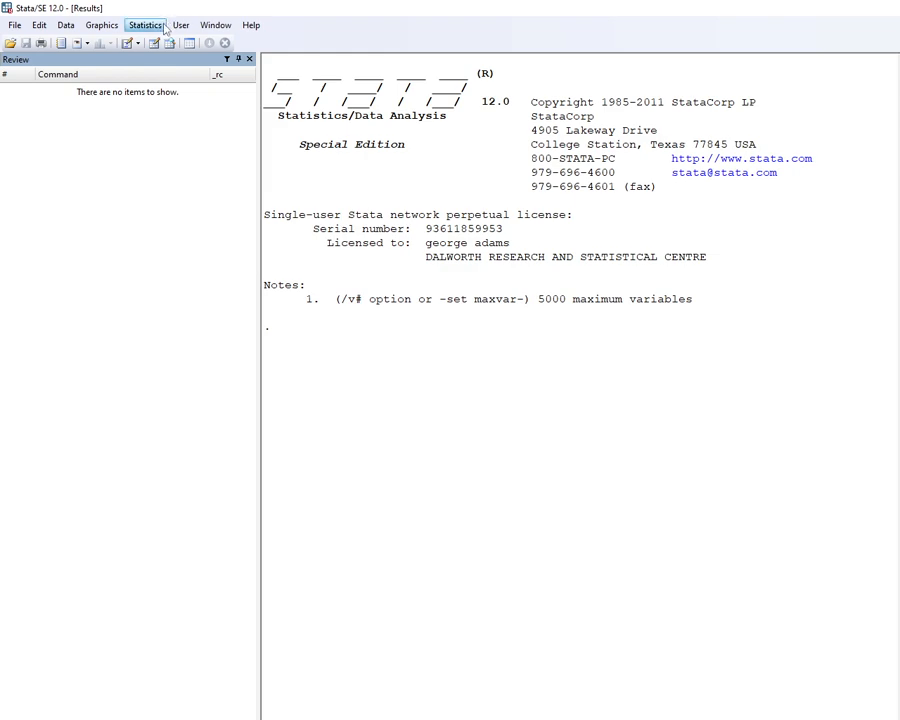
pyautogui.click(205, 26)
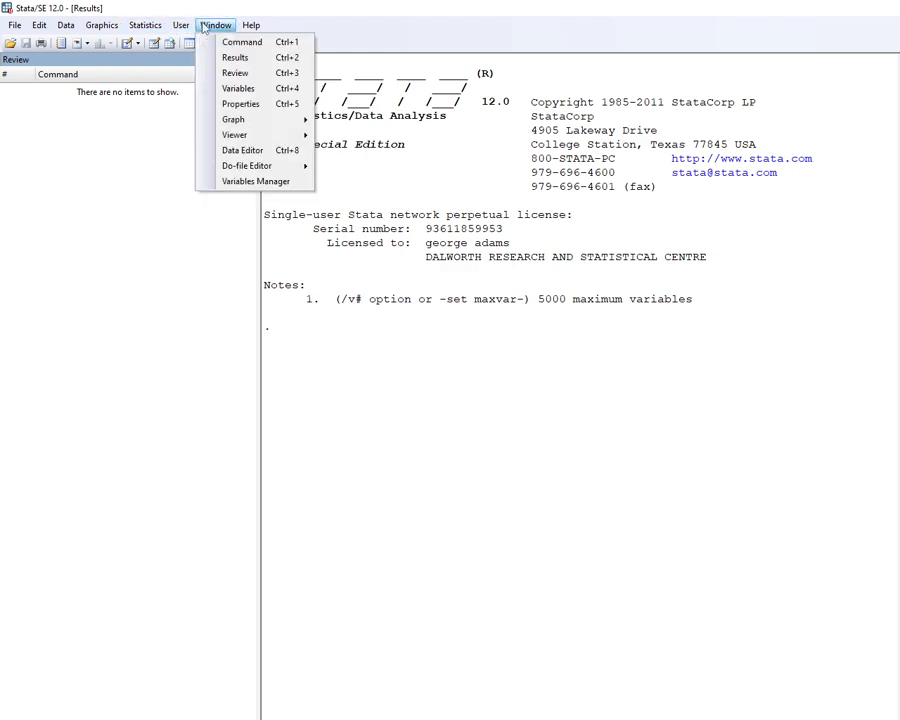
pyautogui.click(228, 103)
pyautogui.click(206, 27)
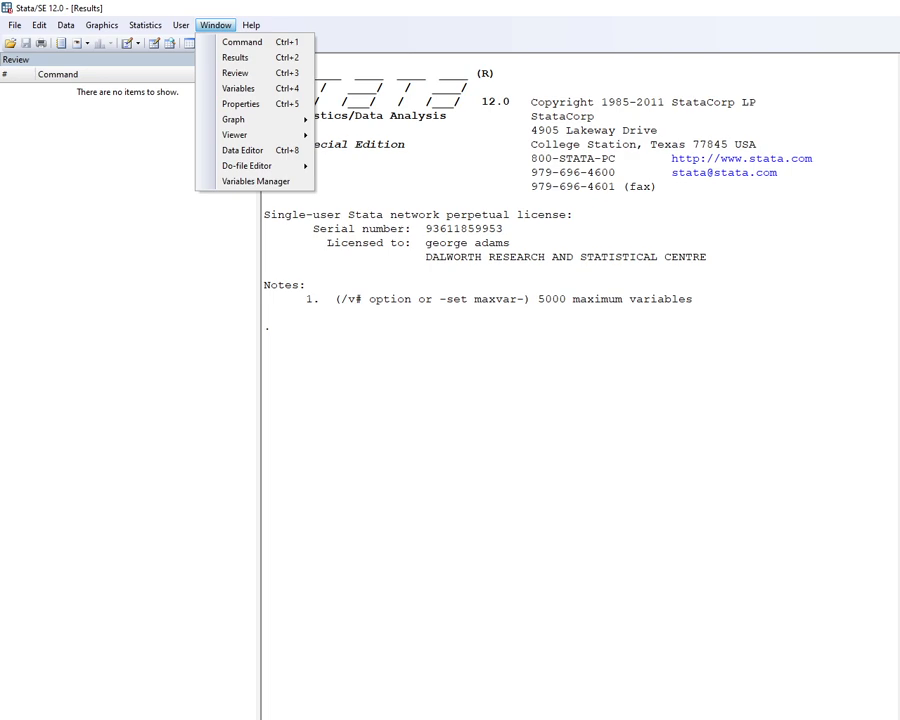
# Switch to the Word task document to review the data table to be entered.
pyautogui.hotkey('alt', 'Tab')
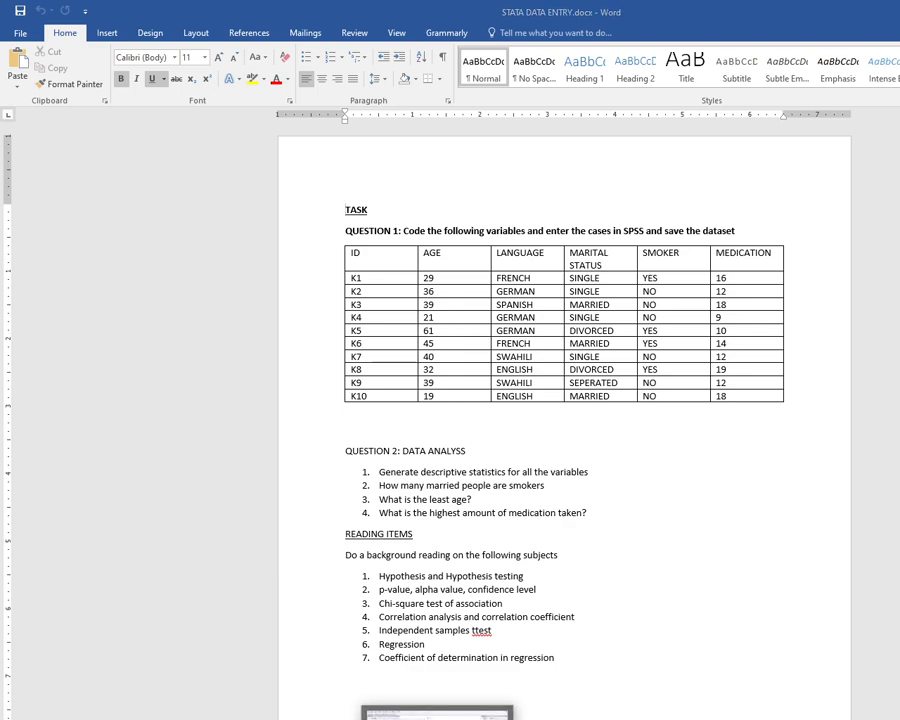
pyautogui.hotkey('alt', 'Tab')
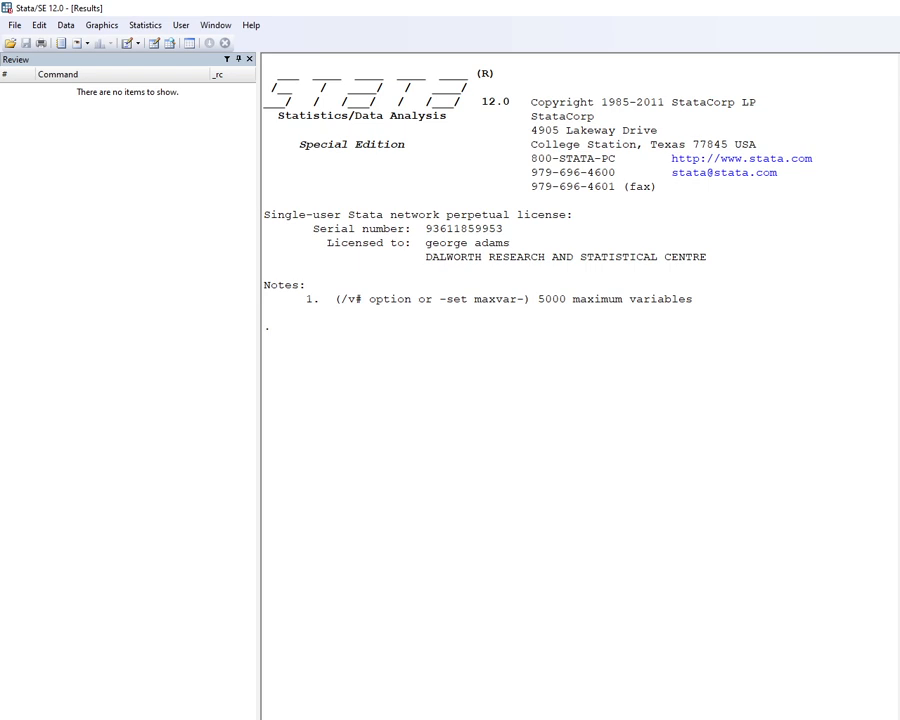
pyautogui.hotkey('alt', 'Tab')
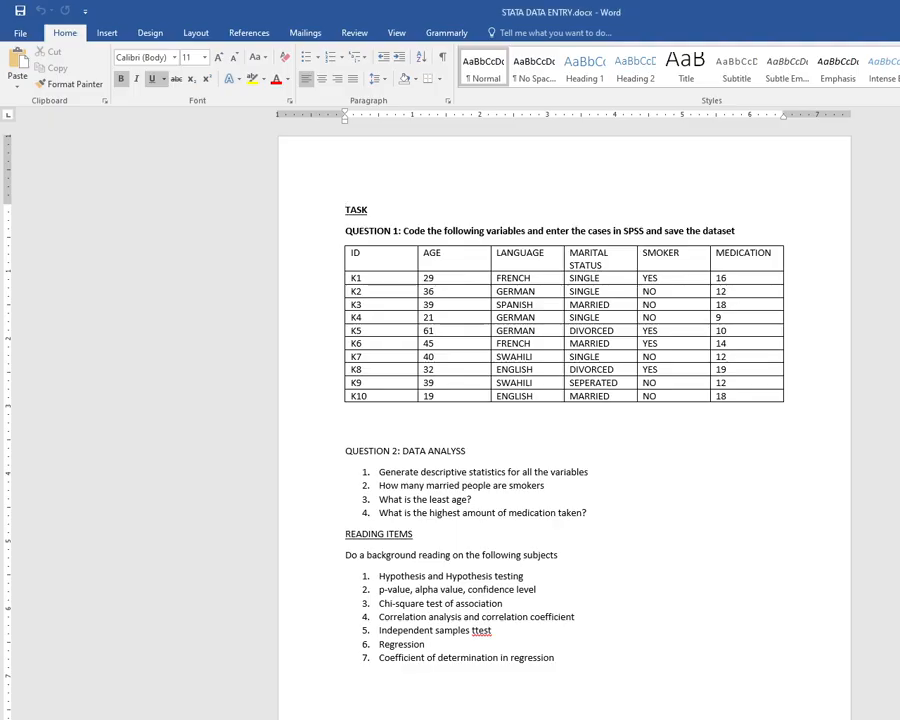
pyautogui.hotkey('alt', 'Tab')
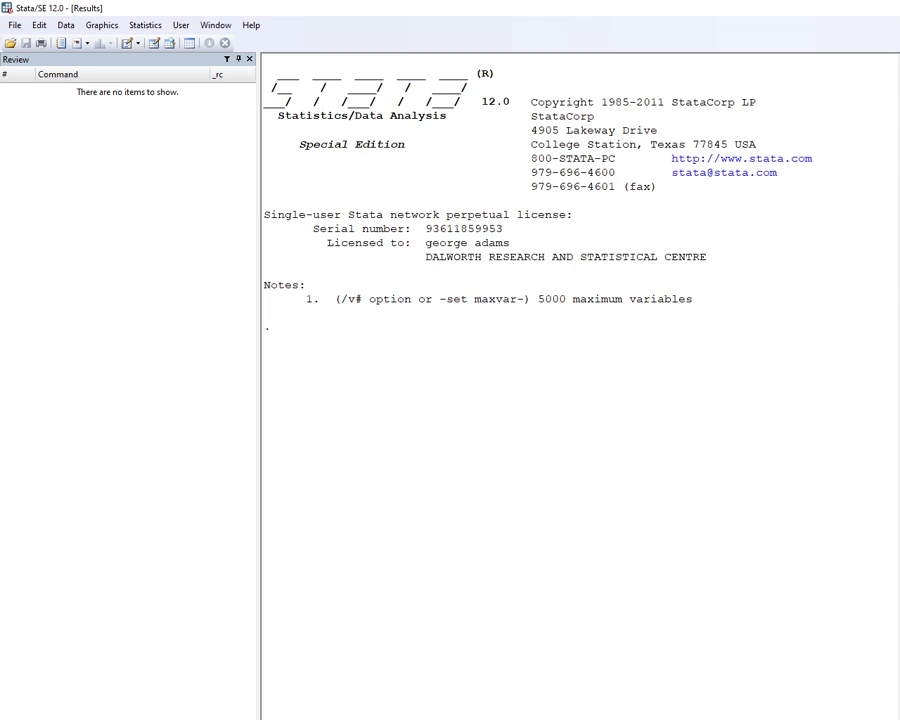
pyautogui.hotkey('alt', 'Tab')
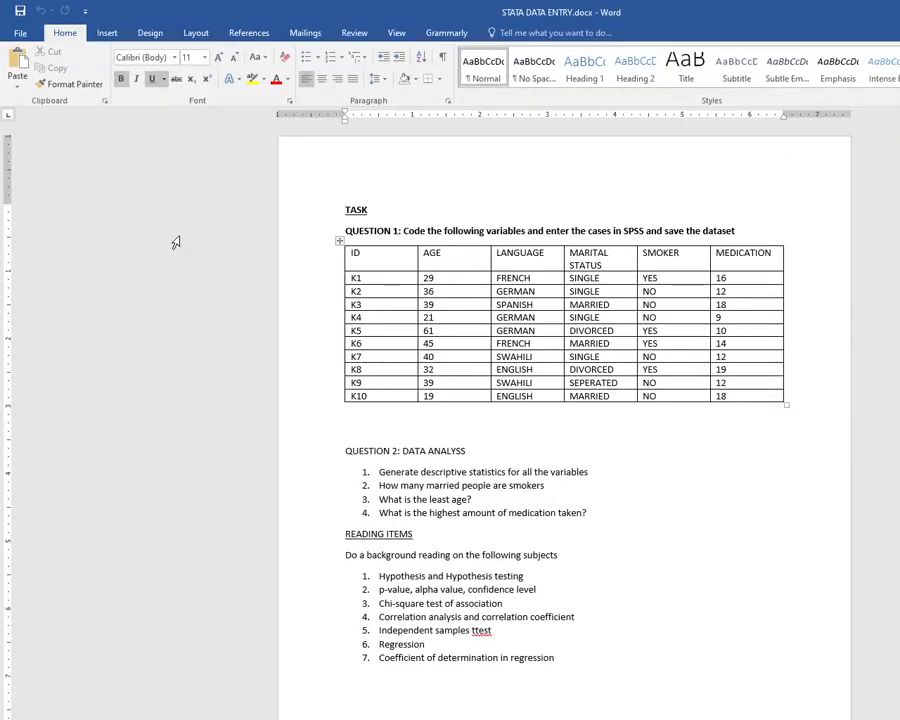
# Insert a blank column to the right of the AGE column in the Word table.
pyautogui.rightClick(457, 258)
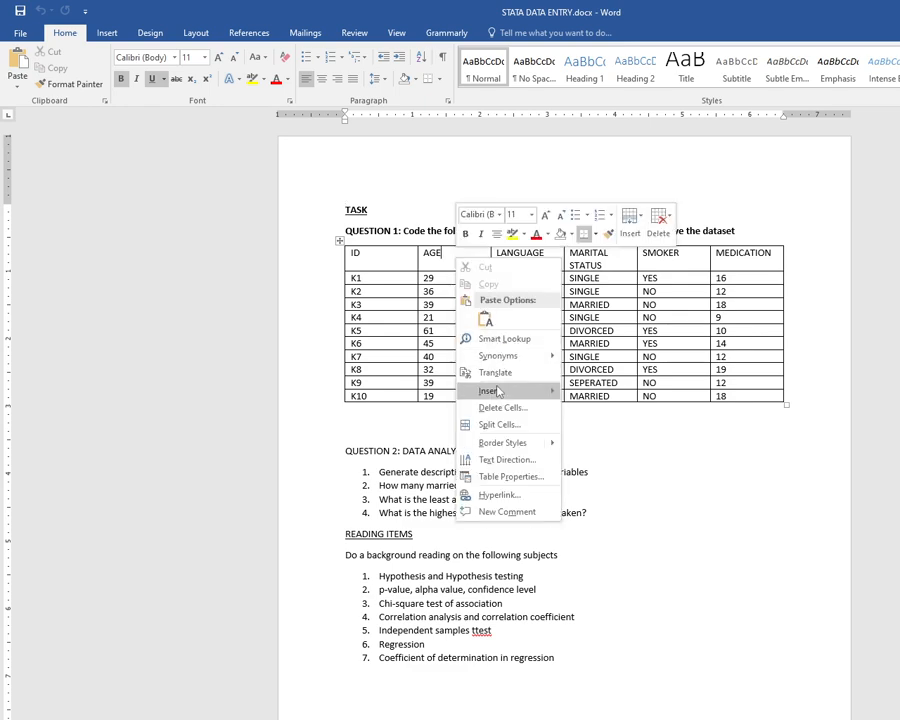
pyautogui.moveTo(502, 388)
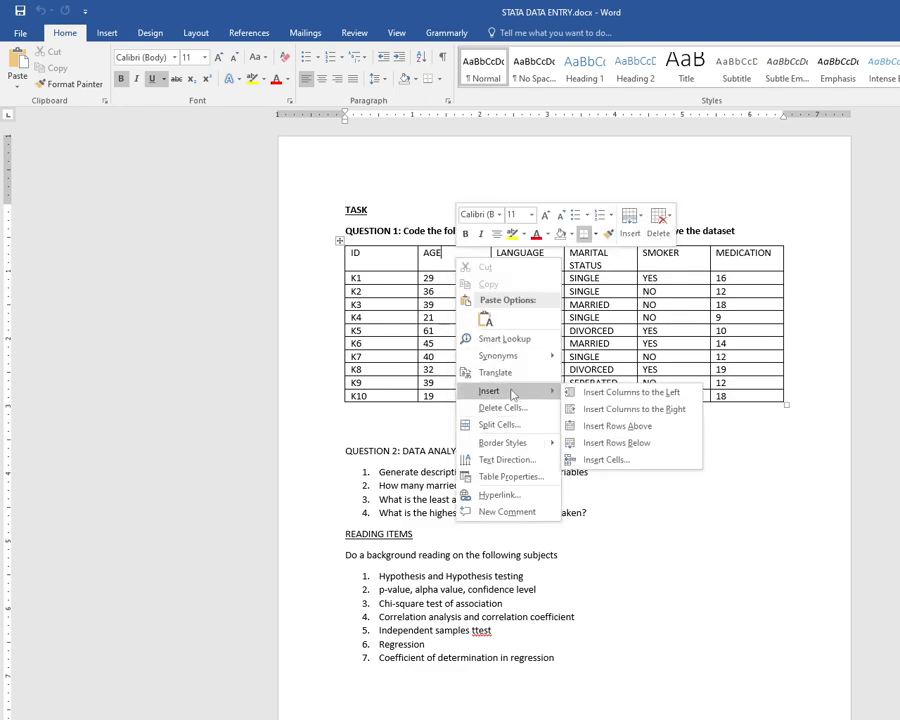
pyautogui.click(609, 410)
pyautogui.click(473, 258)
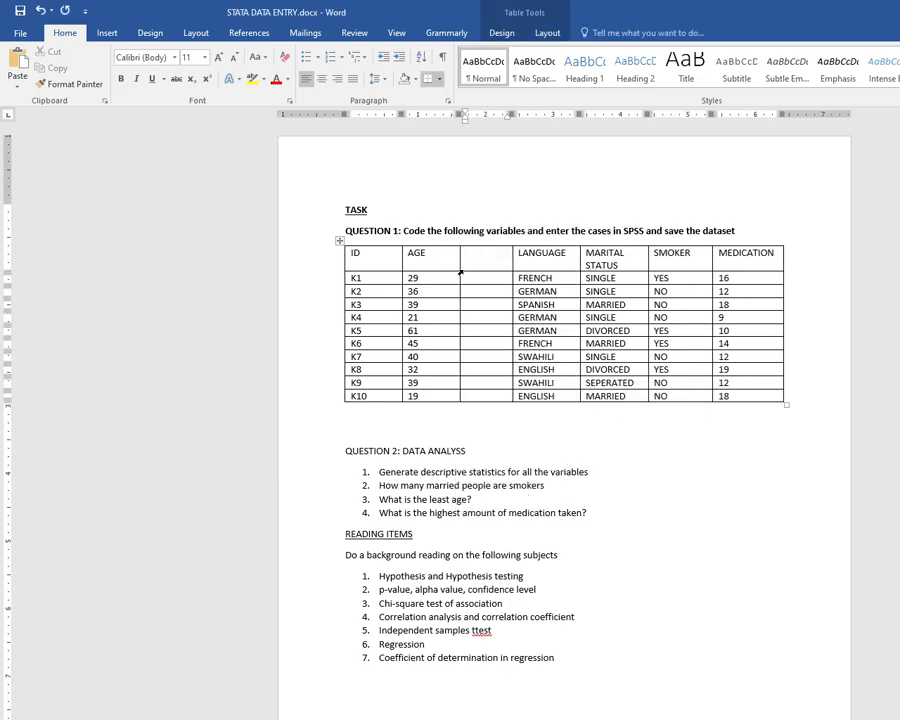
# Delete the inserted blank column as an entire column.
pyautogui.rightClick(479, 263)
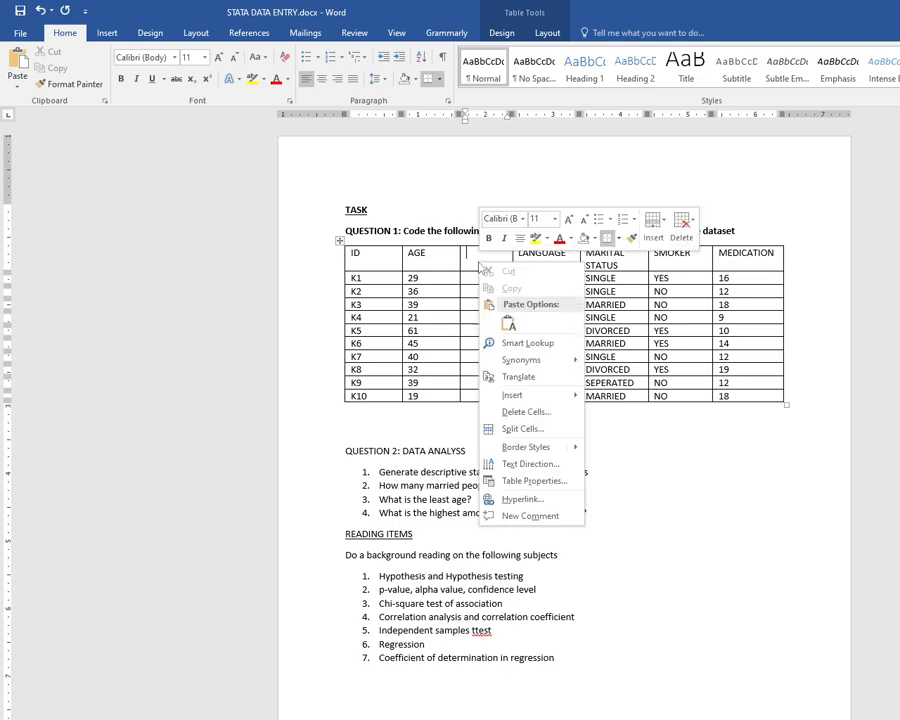
pyautogui.click(521, 411)
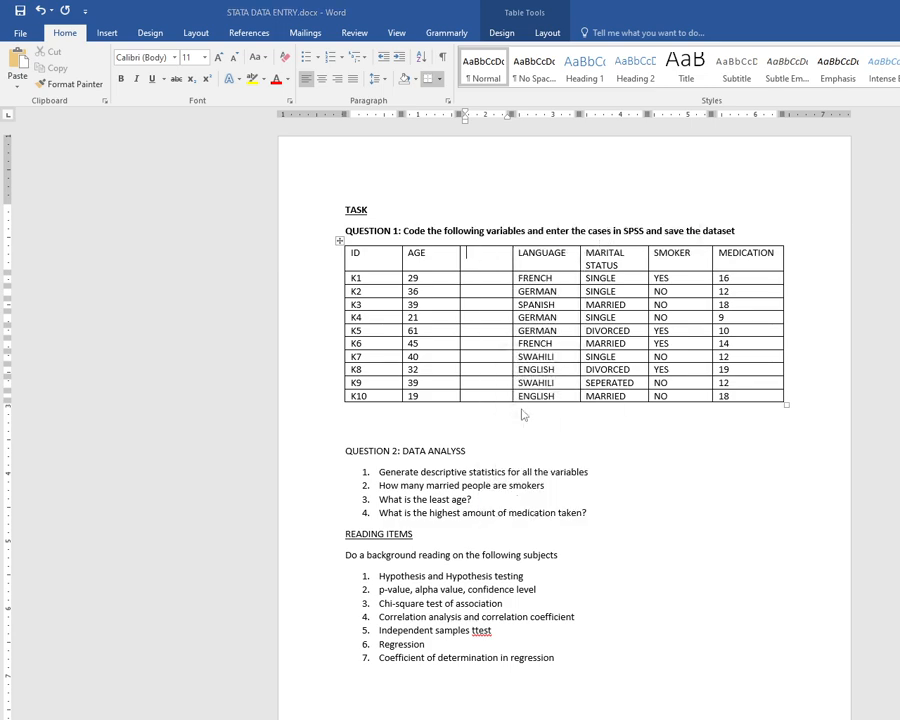
pyautogui.click(552, 415)
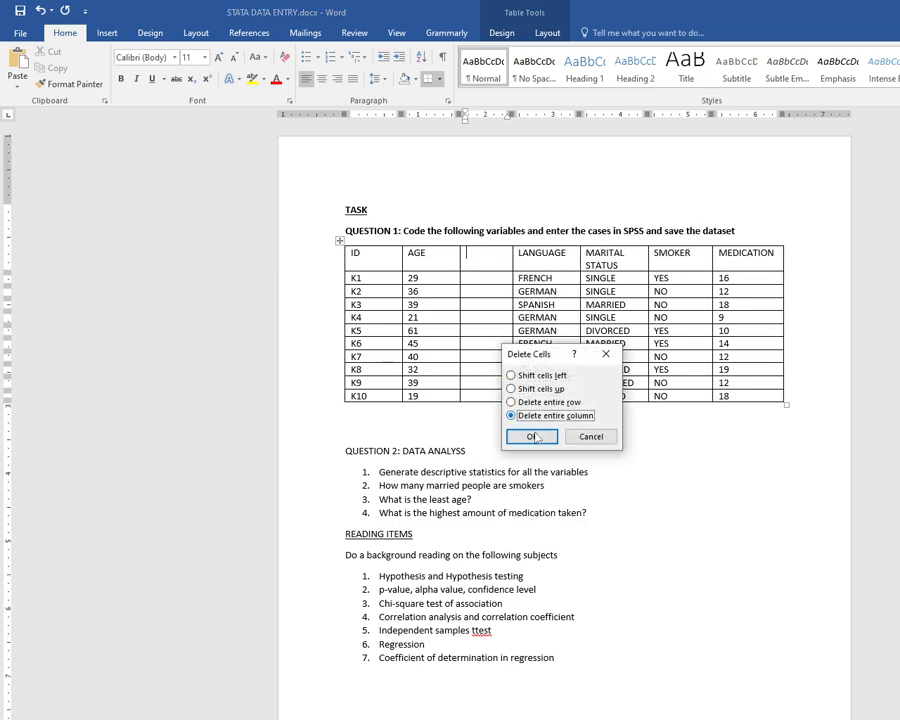
pyautogui.click(537, 437)
# Insert a new column to the right of AGE and head it NAME.
pyautogui.rightClick(415, 322)
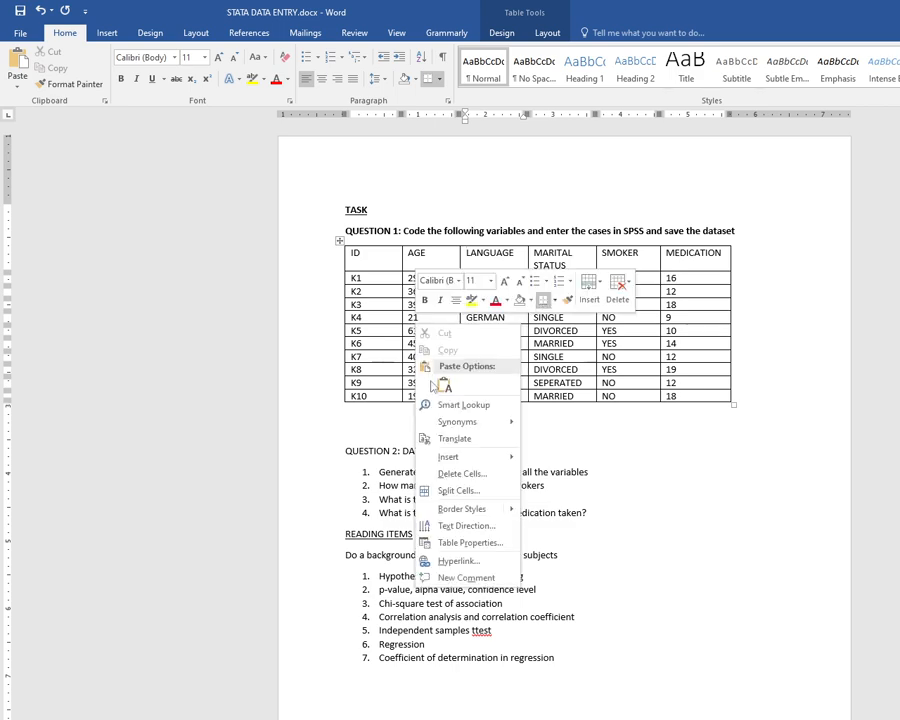
pyautogui.moveTo(448, 456)
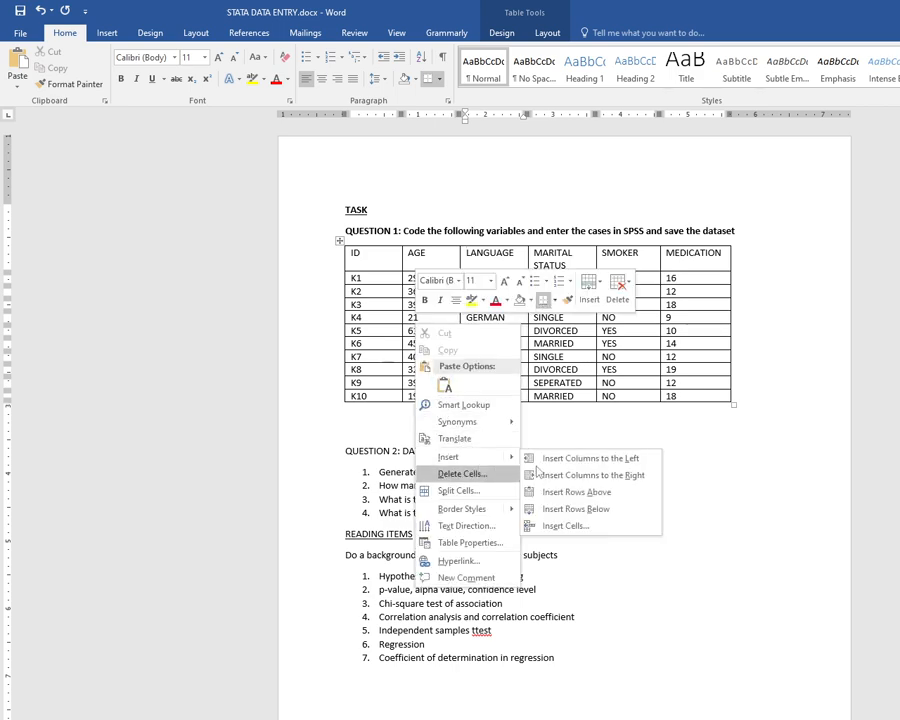
pyautogui.click(580, 457)
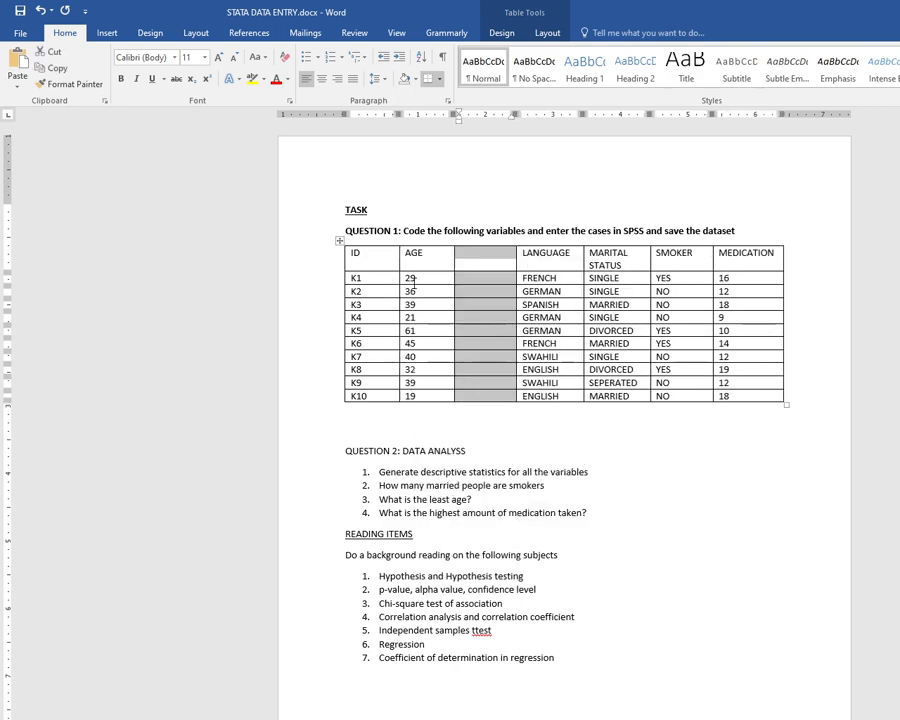
pyautogui.rightClick(486, 296)
pyautogui.click(720, 494)
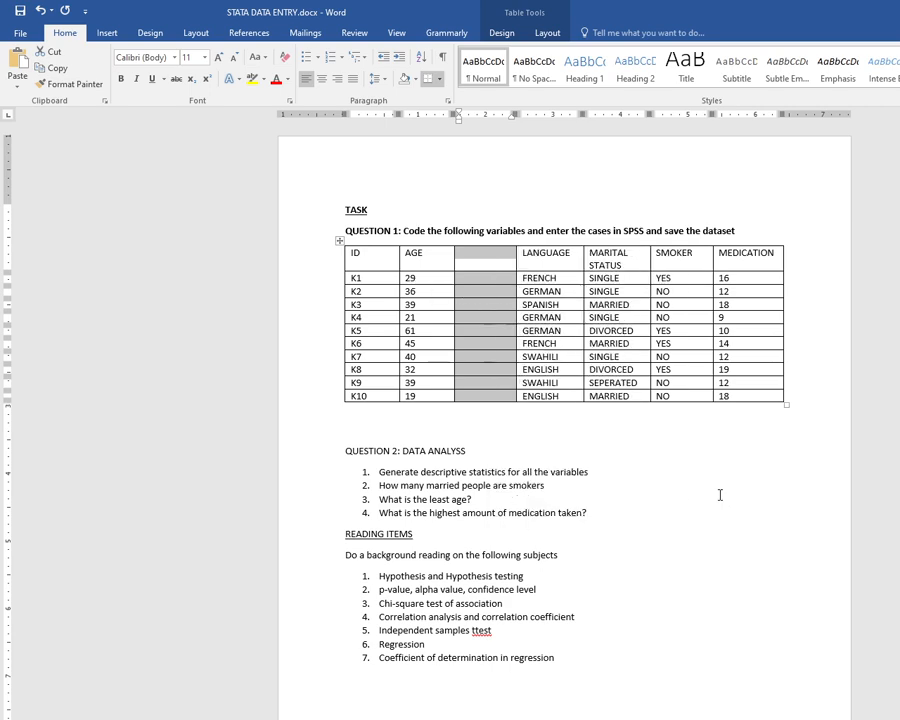
pyautogui.click(471, 253)
pyautogui.write('NAME')
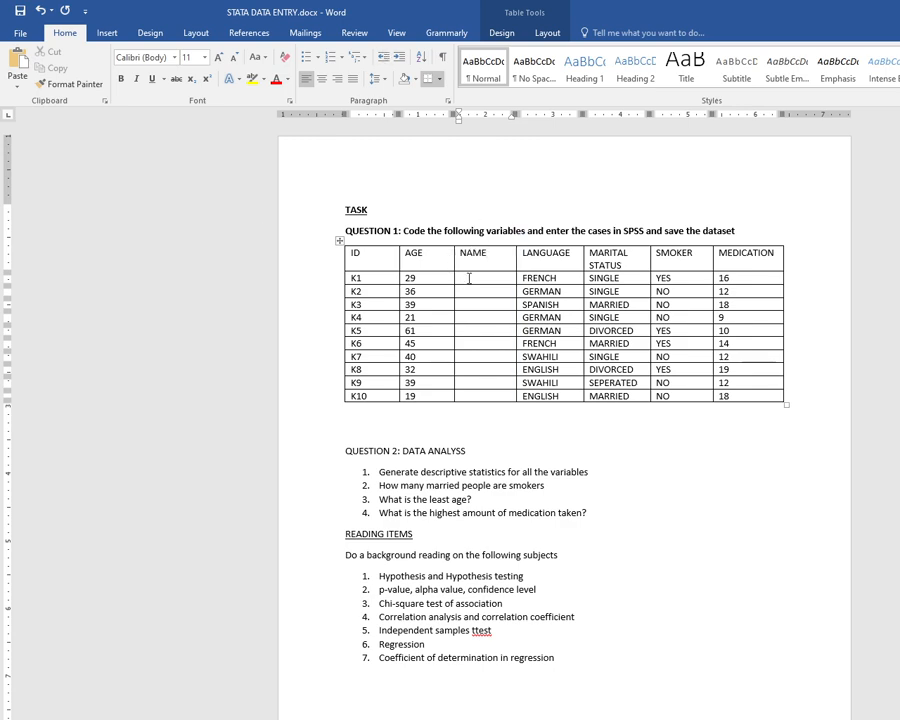
# Remove the K prefix from every ID value so the IDs read 1 to 10.
pyautogui.click(473, 278)
pyautogui.click(357, 336)
pyautogui.press('Delete')
pyautogui.click(352, 291)
pyautogui.press('Delete')
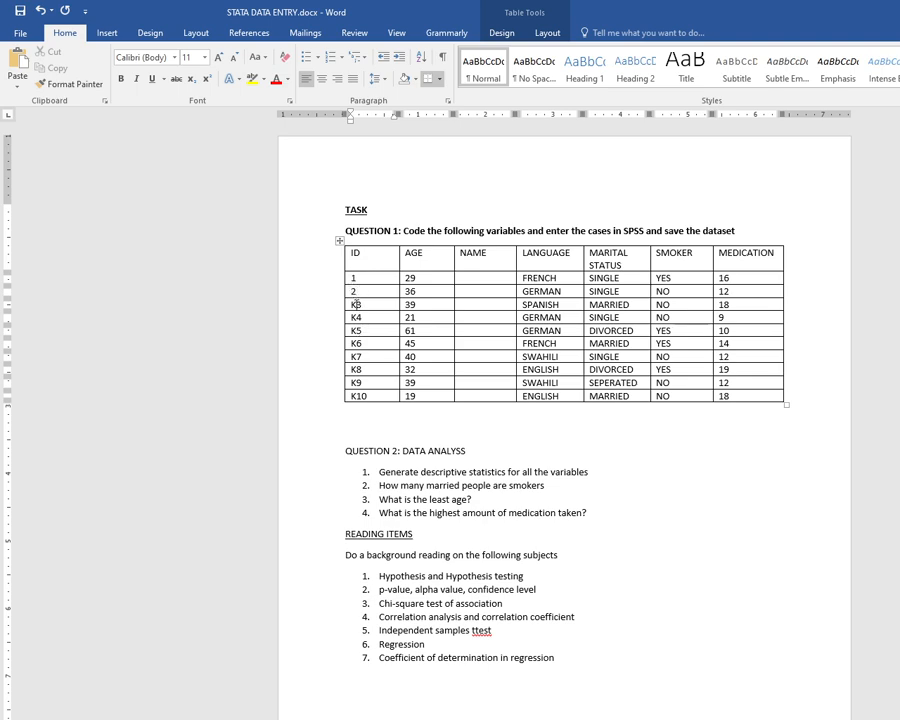
pyautogui.click(357, 304)
pyautogui.press('BackSpace')
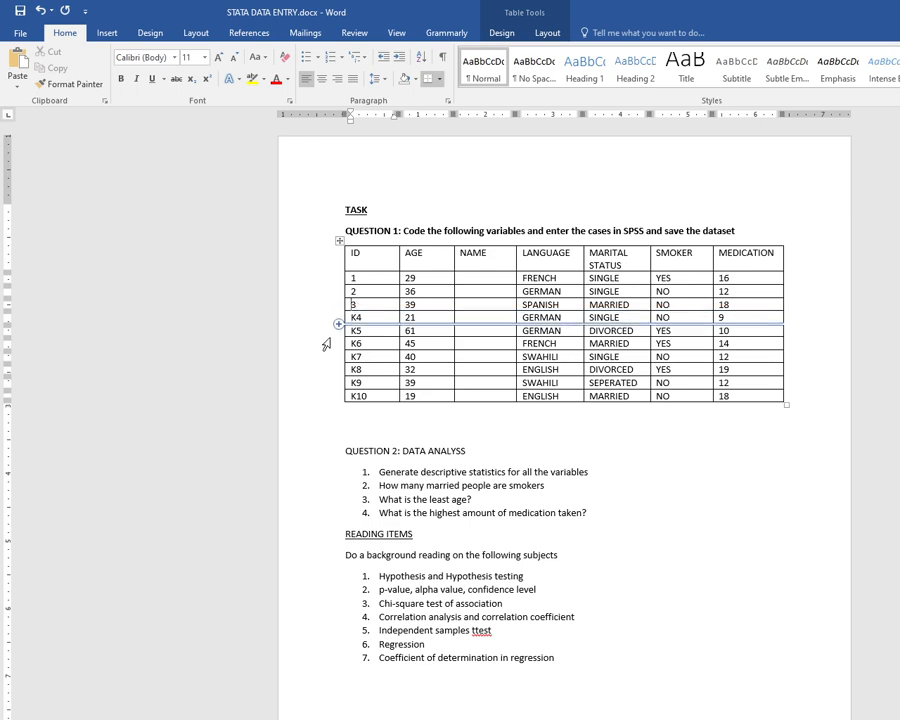
pyautogui.click(357, 317)
pyautogui.press('BackSpace')
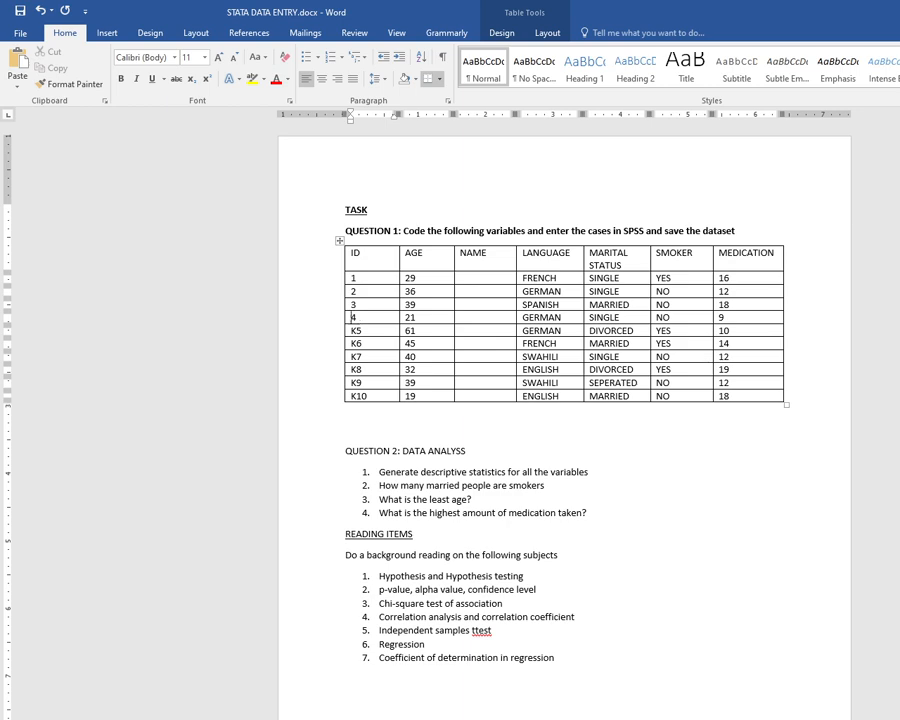
pyautogui.click(357, 330)
pyautogui.press('BackSpace')
pyautogui.click(357, 343)
pyautogui.press('BackSpace')
pyautogui.click(357, 356)
pyautogui.press('BackSpace')
pyautogui.click(357, 369)
pyautogui.press('BackSpace')
pyautogui.click(356, 382)
pyautogui.press('BackSpace')
pyautogui.click(357, 396)
pyautogui.press('BackSpace')
# Switch between Stata and the Word table to compare the variables.
pyautogui.hotkey('alt', 'Tab')
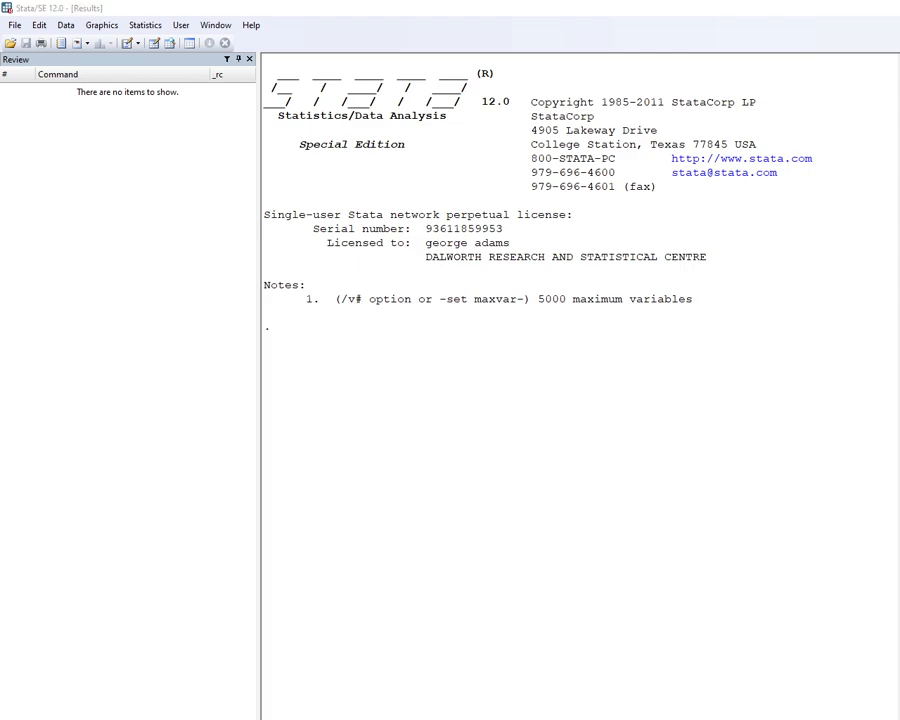
pyautogui.hotkey('alt', 'Tab')
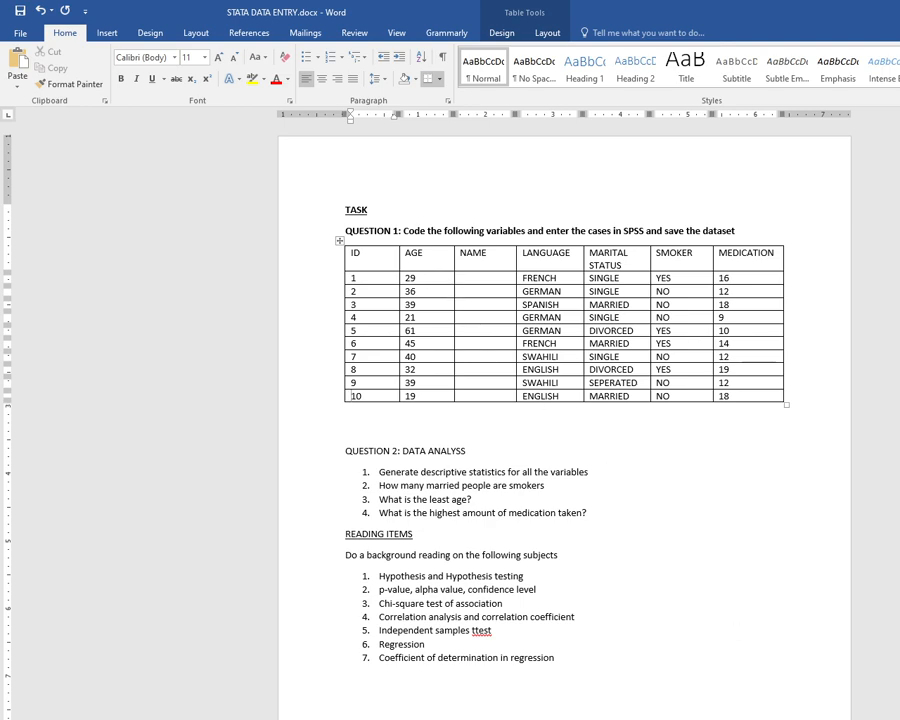
pyautogui.hotkey('alt', 'Tab')
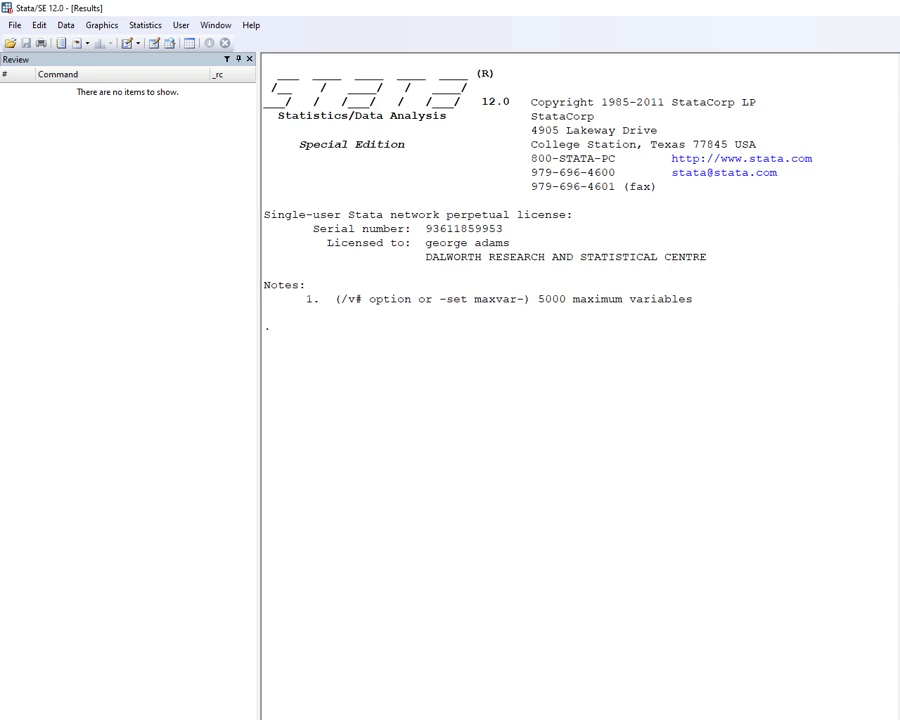
pyautogui.hotkey('alt', 'Tab')
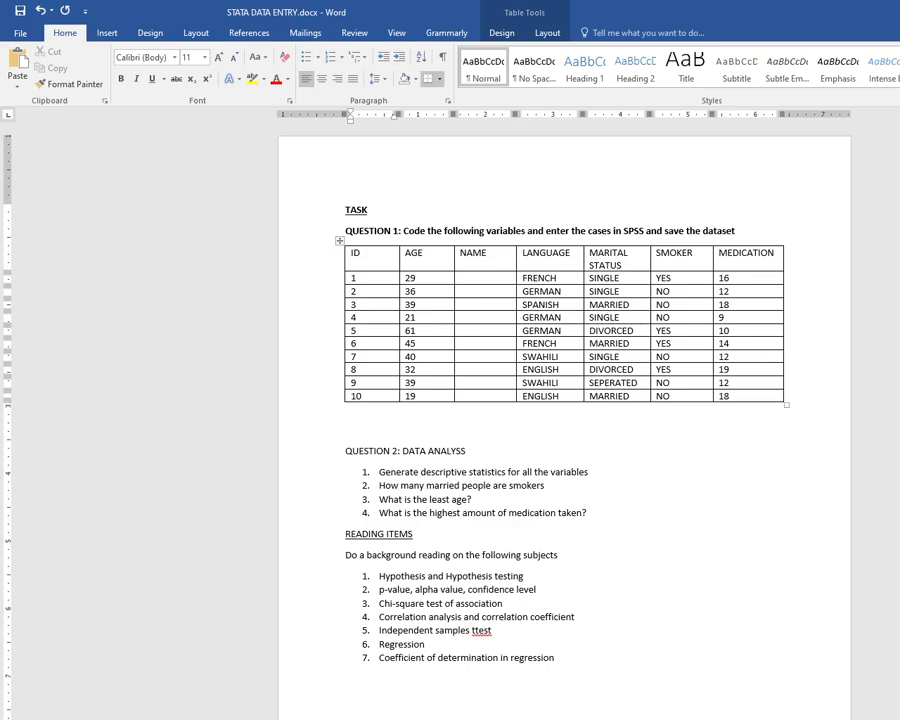
pyautogui.hotkey('alt', 'Tab')
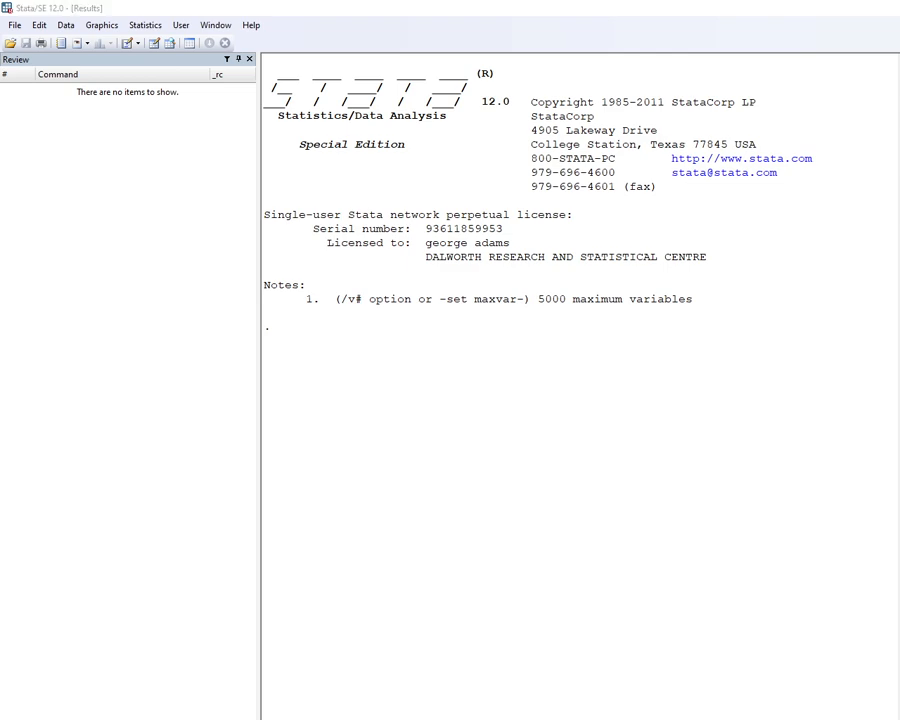
# In Stata, run input ID AGE str30 NAME LANGUAGE MARITAL__STATUS SMOKER MEDICATION to start data entry.
pyautogui.hotkey('alt', 'Tab')
pyautogui.hotkey('alt', 'Tab')
pyautogui.hotkey('alt', 'Tab')
pyautogui.hotkey('alt', 'Tab')
pyautogui.press('Return')
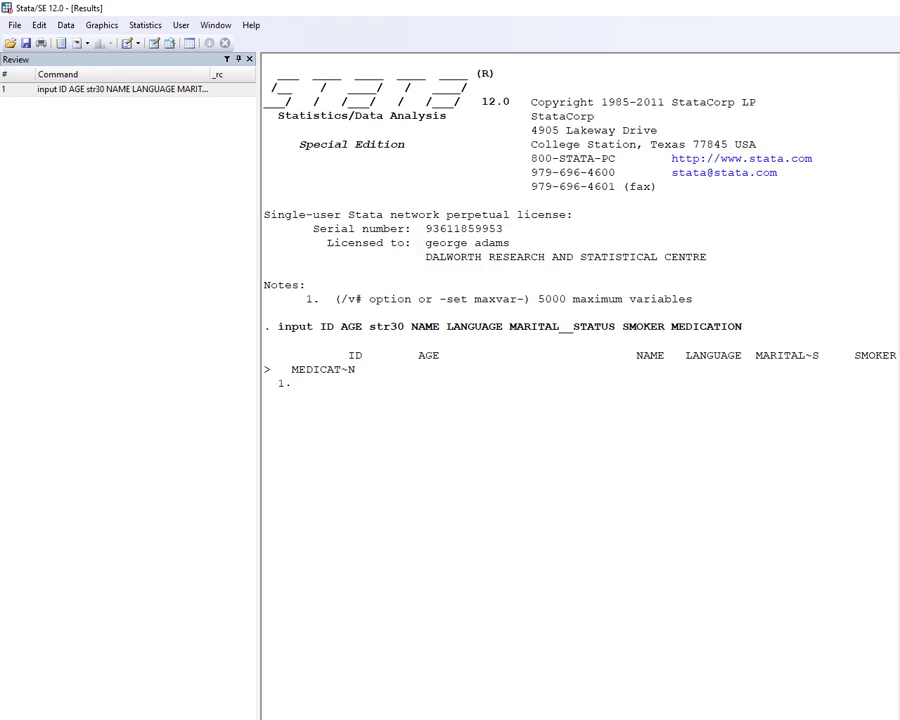
# Enter a first observation with ID 111, age 19, a name, and codes 1 1 1 12.
pyautogui.hotkey('alt', 'Tab')
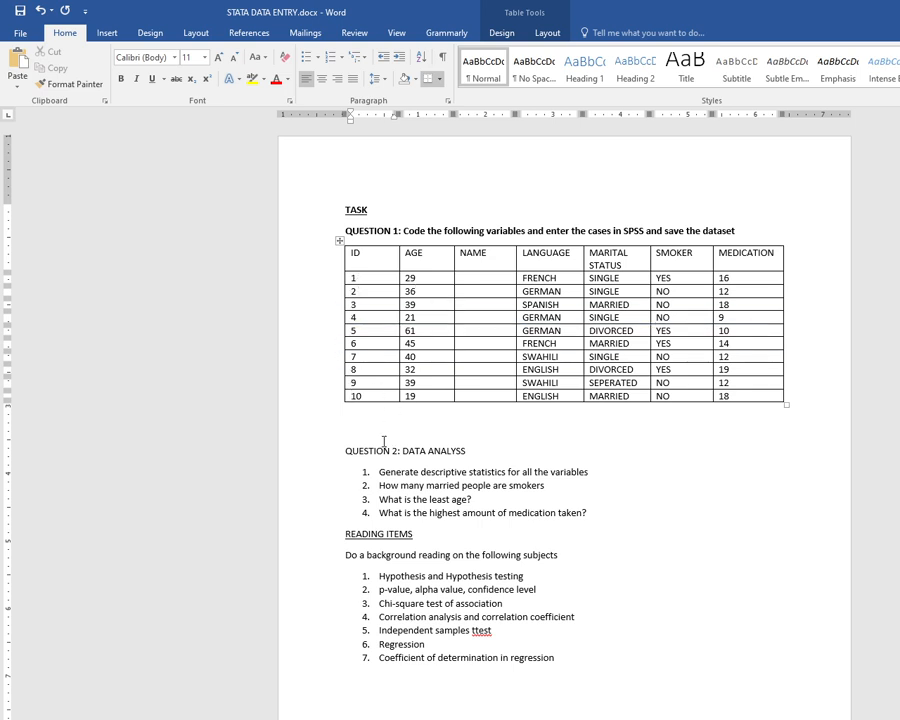
pyautogui.hotkey('alt', 'Tab')
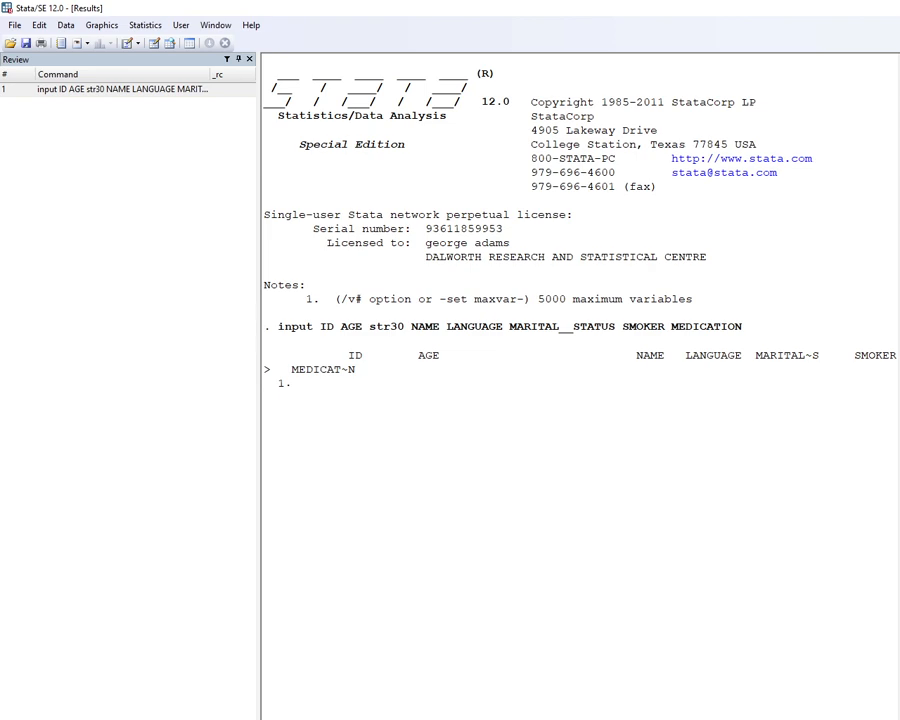
pyautogui.press('Return')
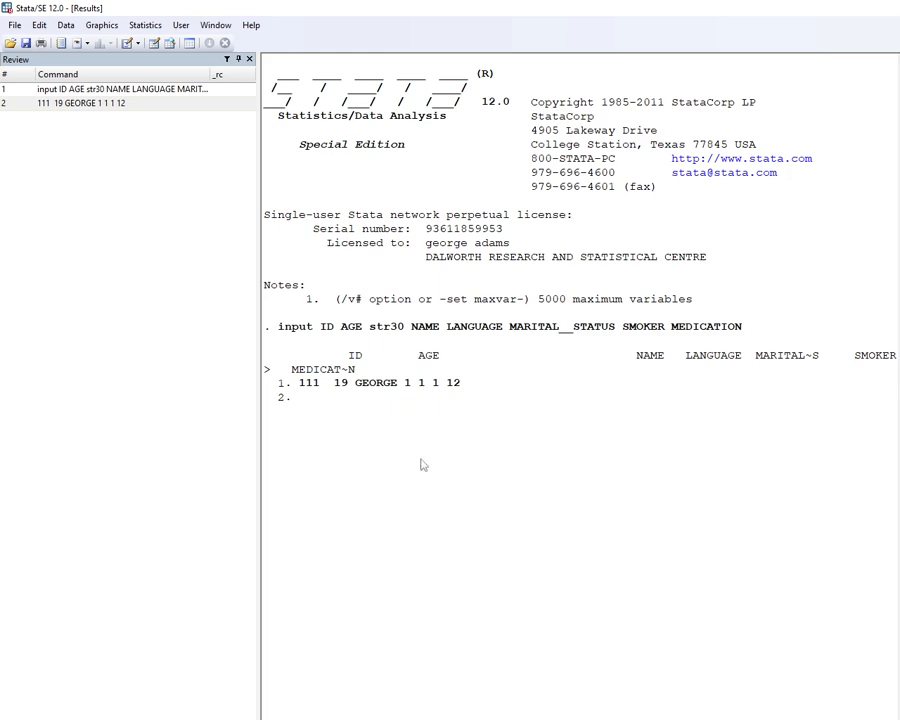
# Enter observations 222 (age 20, a name, codes 2 2 2 16) and 333 (age 30, a name, codes 3 1 2 18), then end input.
pyautogui.press('Return')
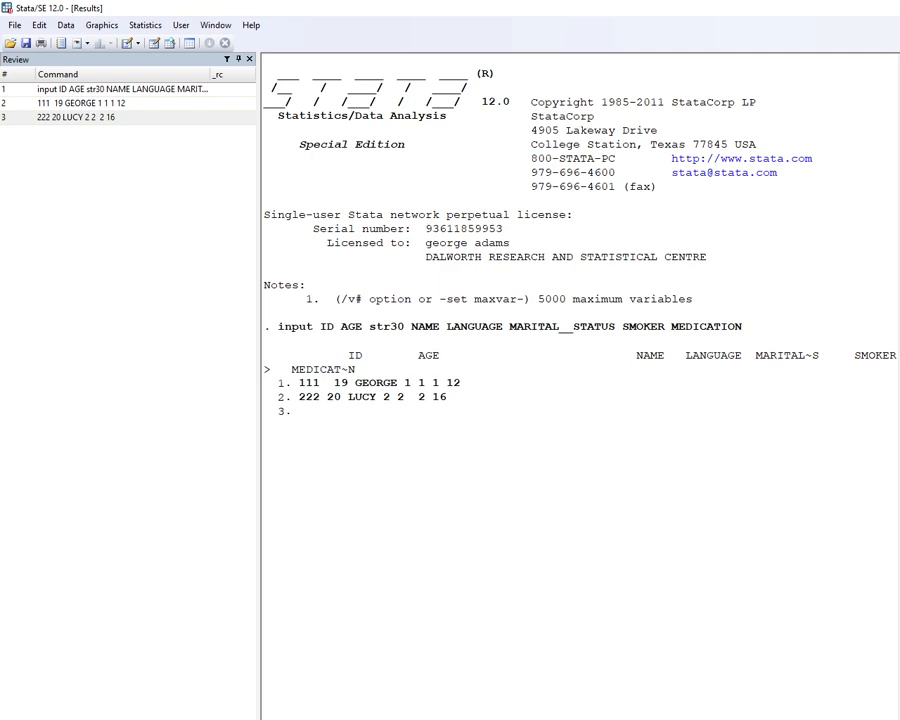
pyautogui.press('Return')
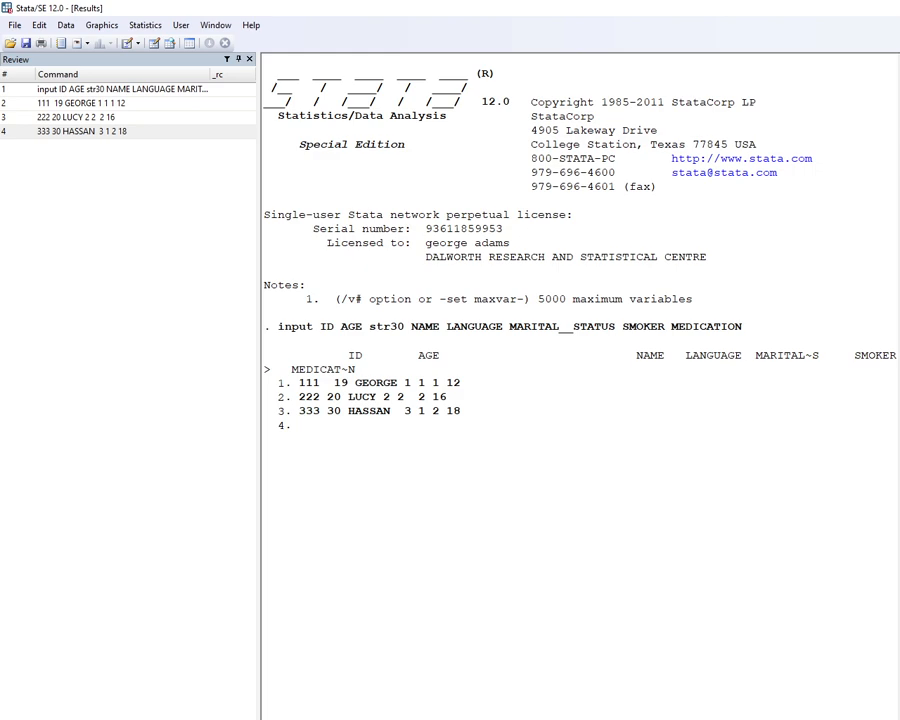
pyautogui.write('end')
pyautogui.press('Return')
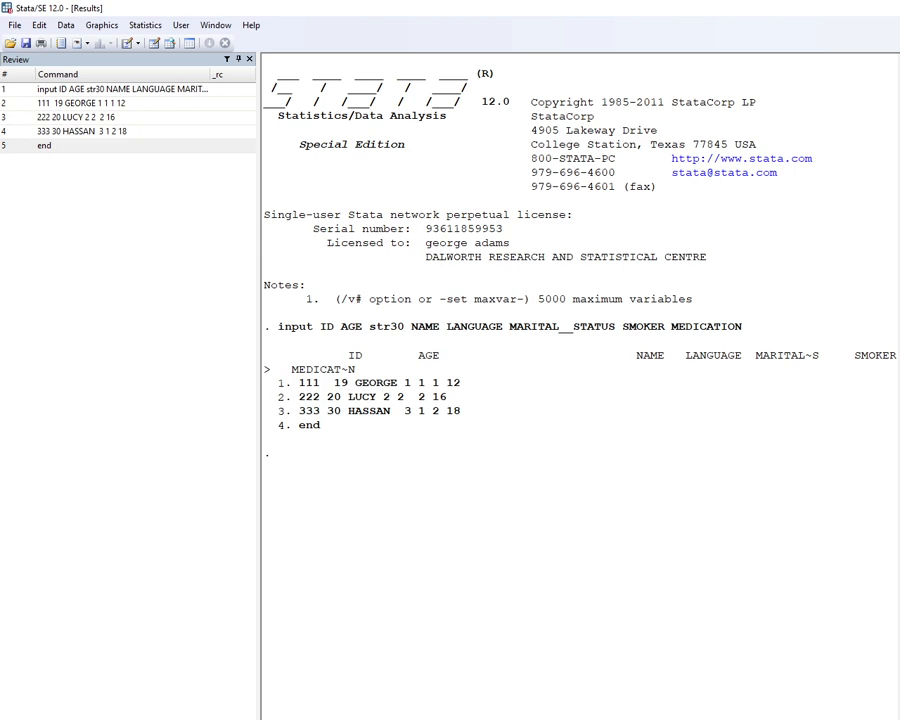
# Open the Data Editor in edit mode and add a fourth observation with ID 444, age 28 and a name.
pyautogui.hotkey('ctrl', '8')
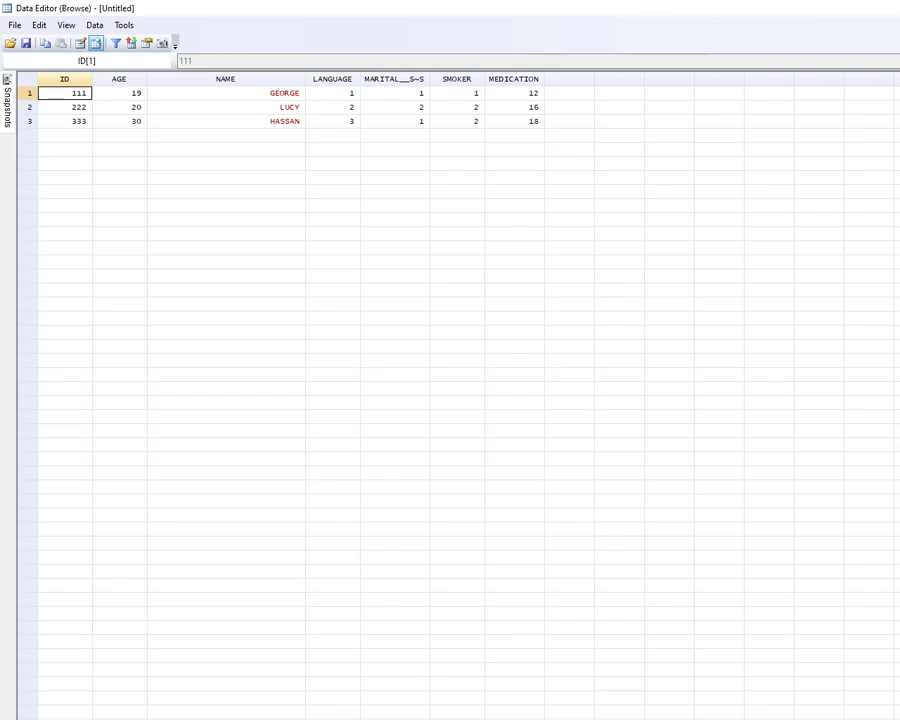
pyautogui.hotkey('alt', 'Tab')
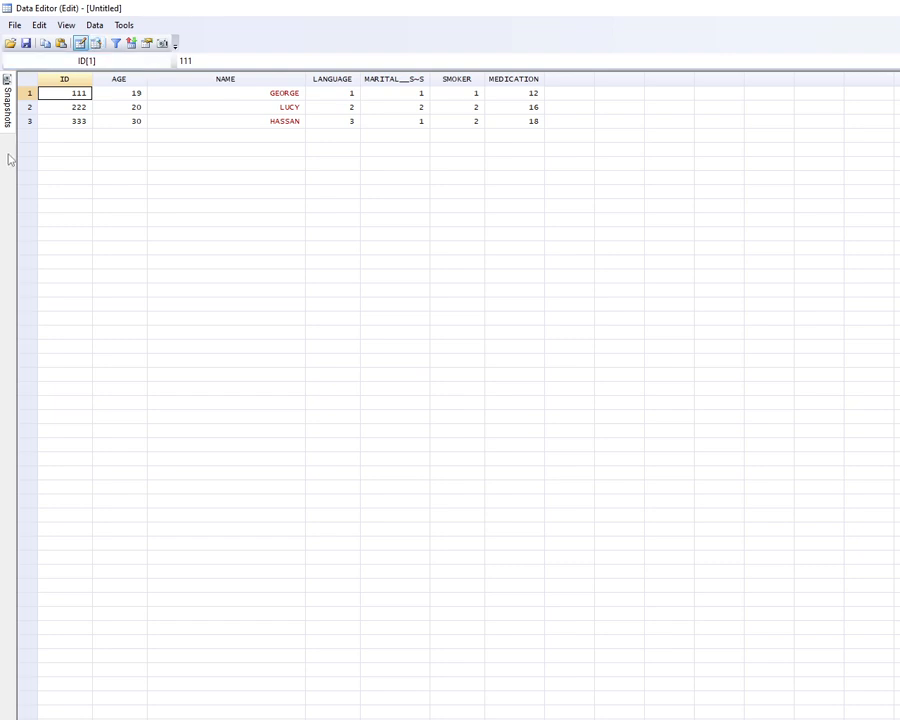
pyautogui.click(65, 137)
pyautogui.write('444')
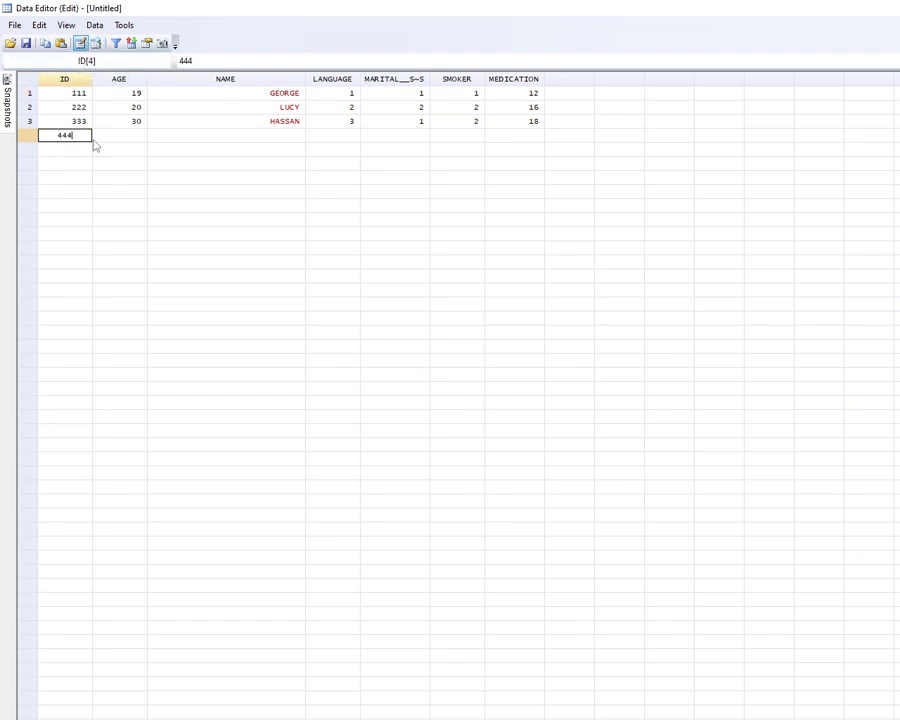
pyautogui.click(121, 137)
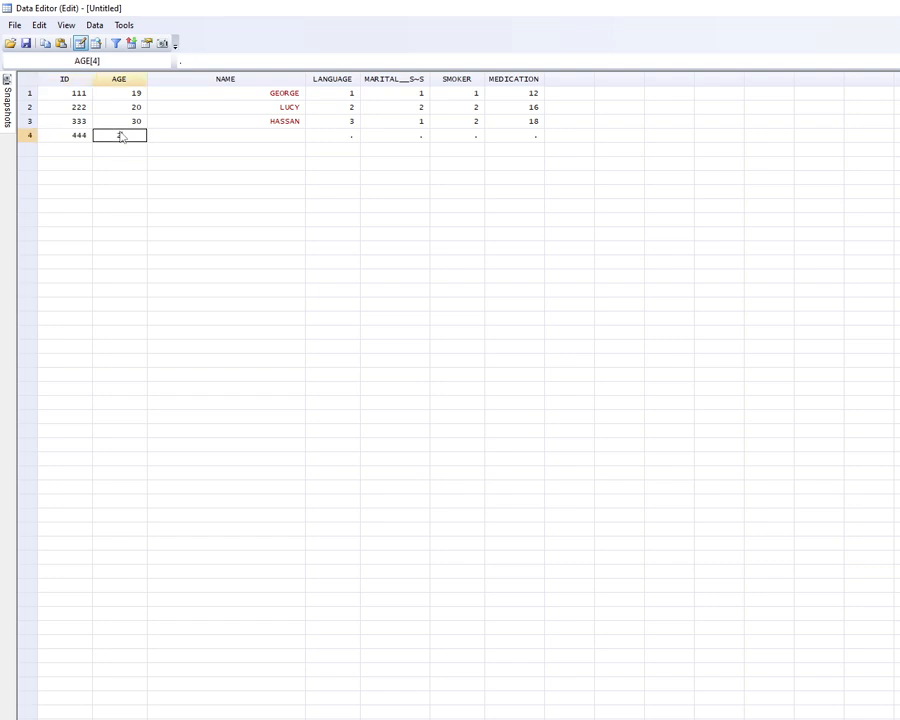
pyautogui.write('28')
pyautogui.click(166, 137)
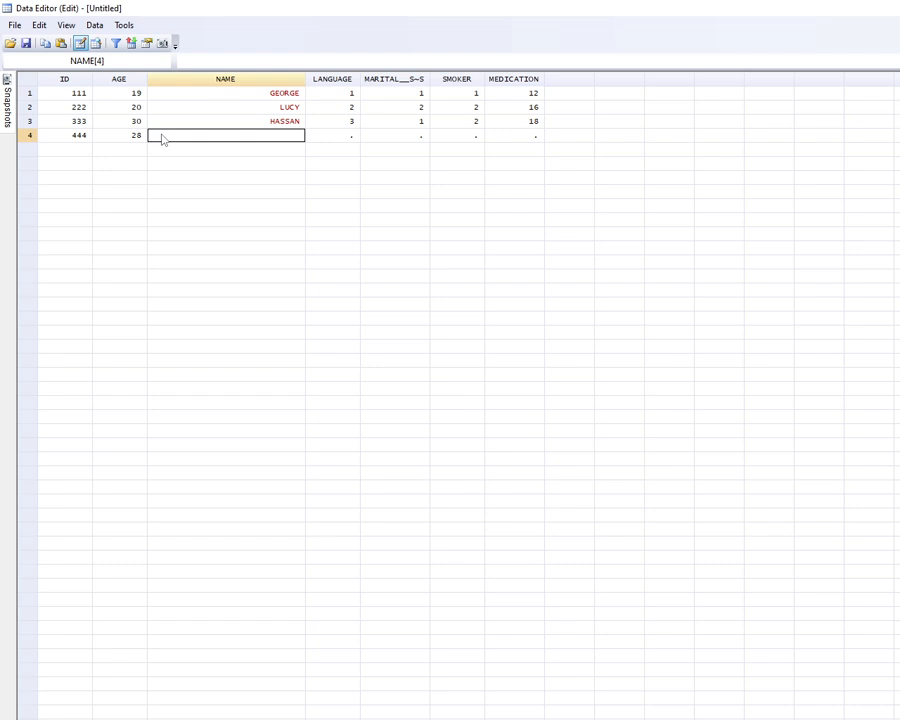
pyautogui.write('eliosha')
pyautogui.press('BackSpace')
pyautogui.press('BackSpace')
pyautogui.press('BackSpace')
pyautogui.press('BackSpace')
pyautogui.press('BackSpace')
pyautogui.press('BackSpace')
pyautogui.press('BackSpace')
pyautogui.write('Elisha')
pyautogui.click(330, 139)
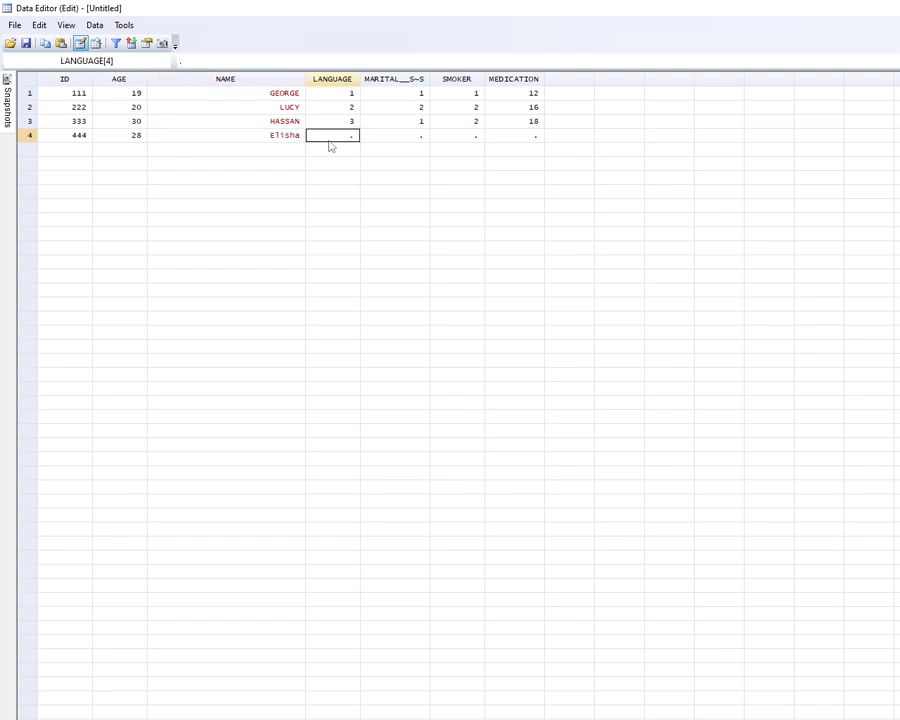
# Set the fourth observation's language to 1, marital status 2, smoker 1 and medication 11, then close the Data Editor.
pyautogui.write('1')
pyautogui.click(408, 140)
pyautogui.write('2')
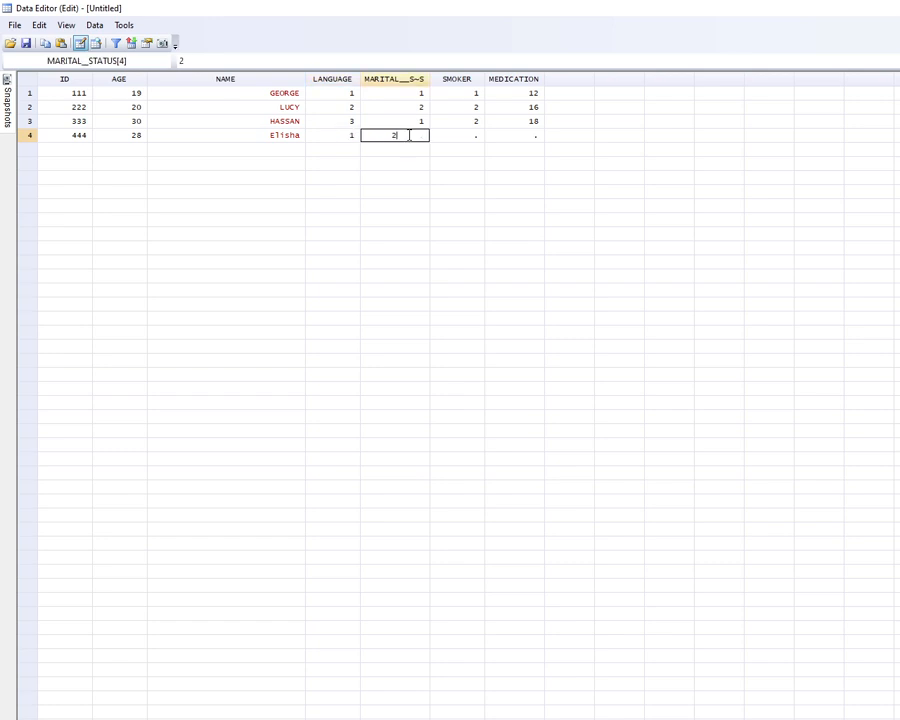
pyautogui.click(475, 146)
pyautogui.write('1')
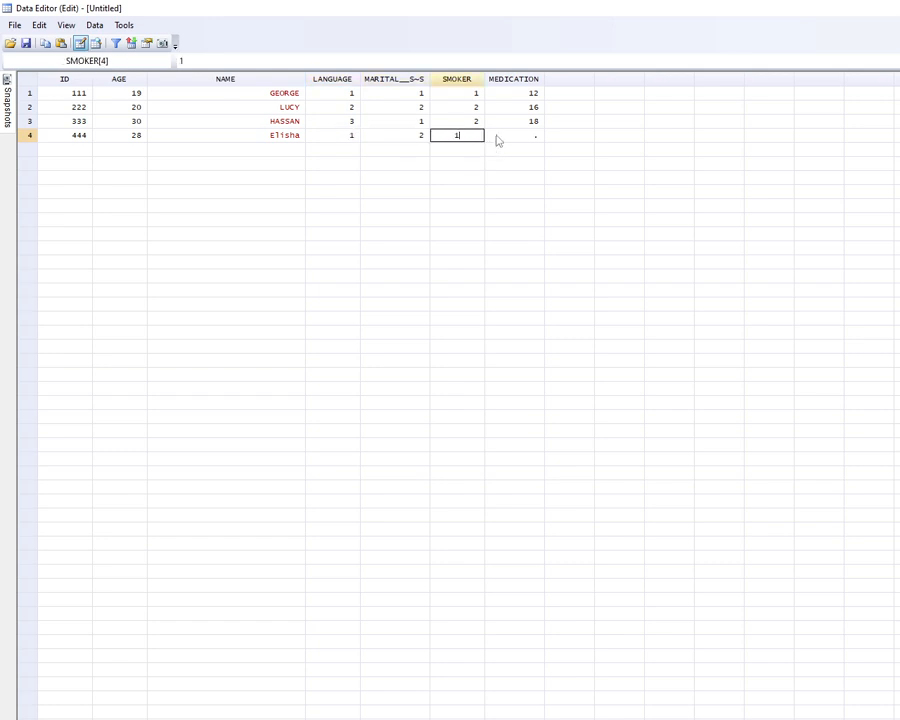
pyautogui.click(497, 138)
pyautogui.write('11')
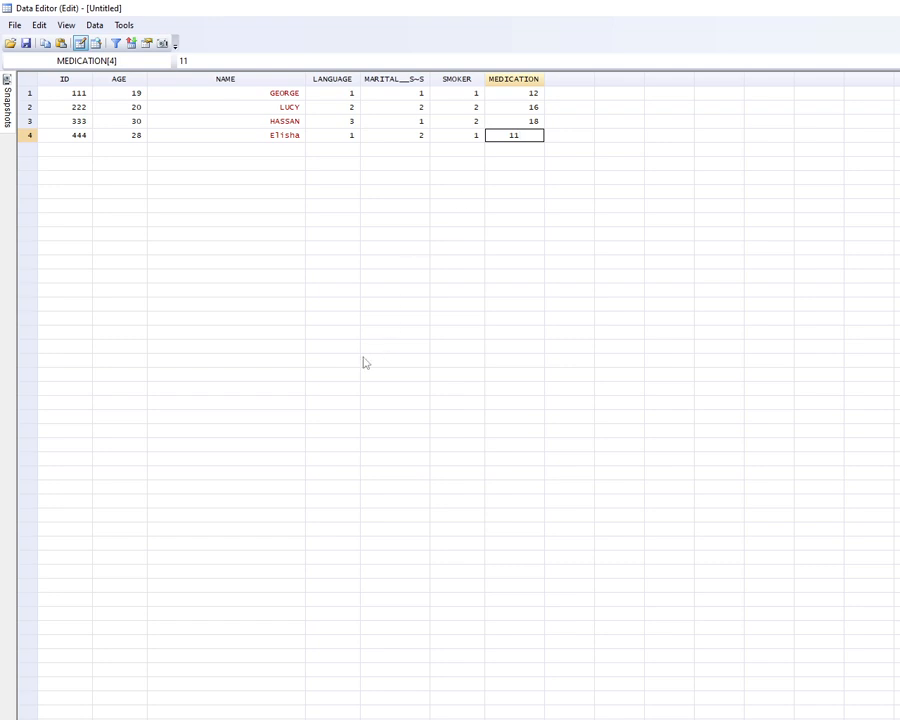
pyautogui.click(317, 374)
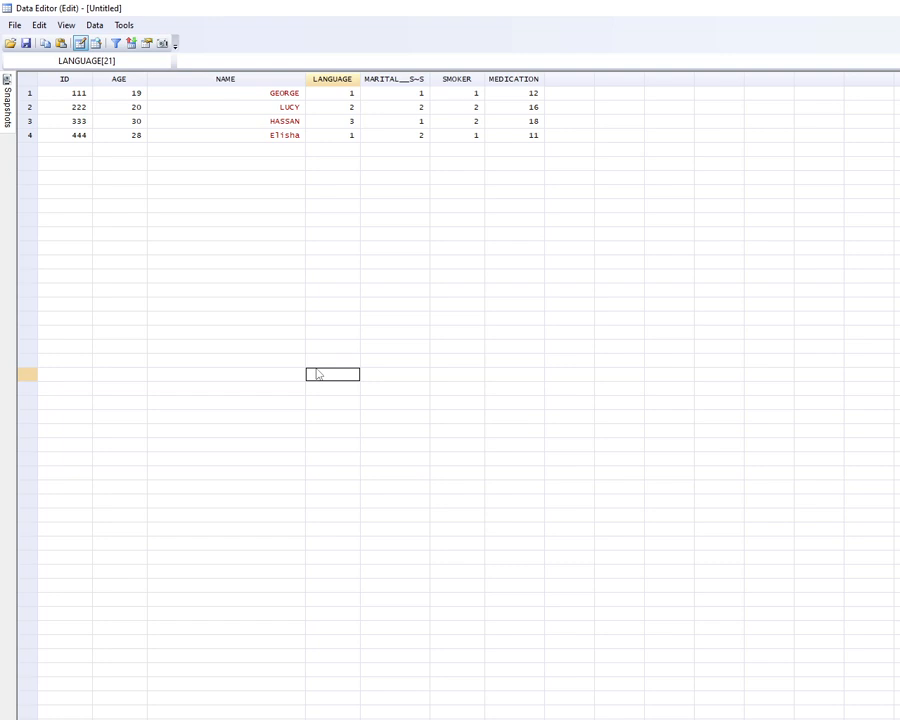
pyautogui.click(896, 8)
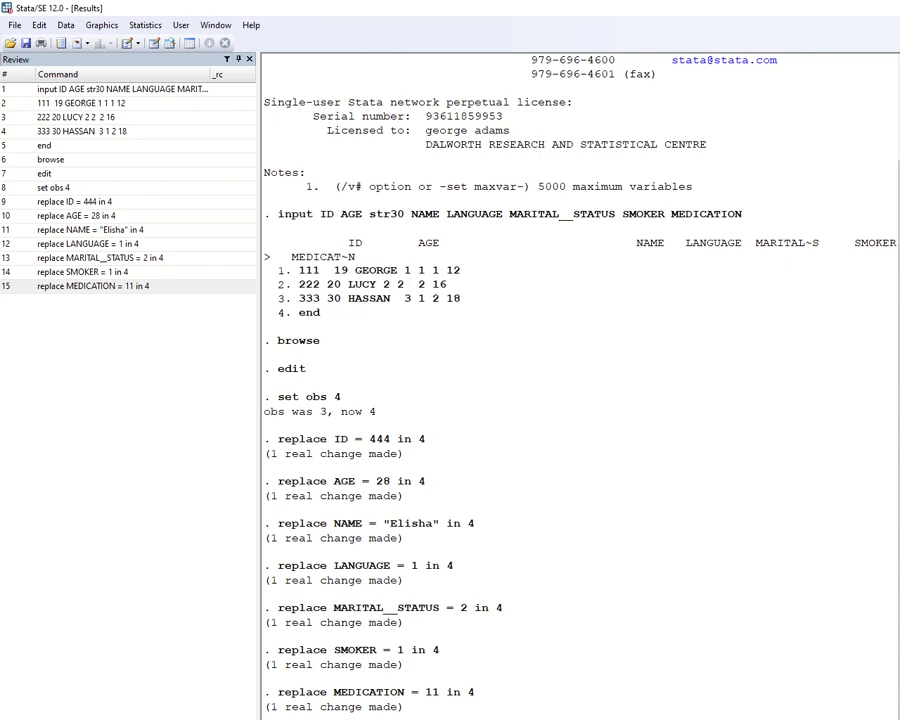
# Generate an empty GENDER variable with gen GENDER=. and browse the data.
pyautogui.press('Return')
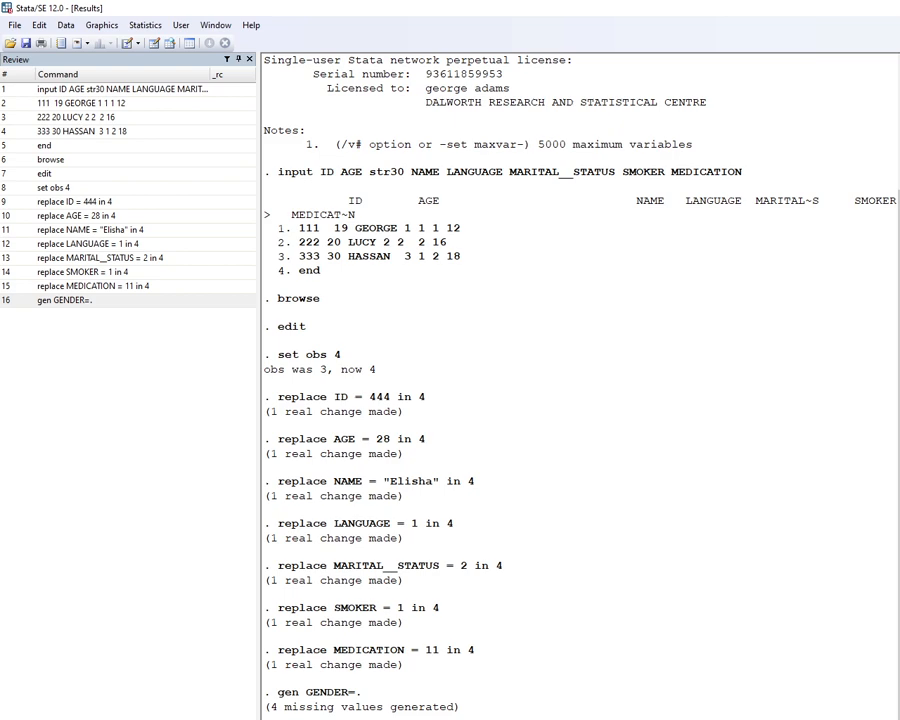
pyautogui.press('Return')
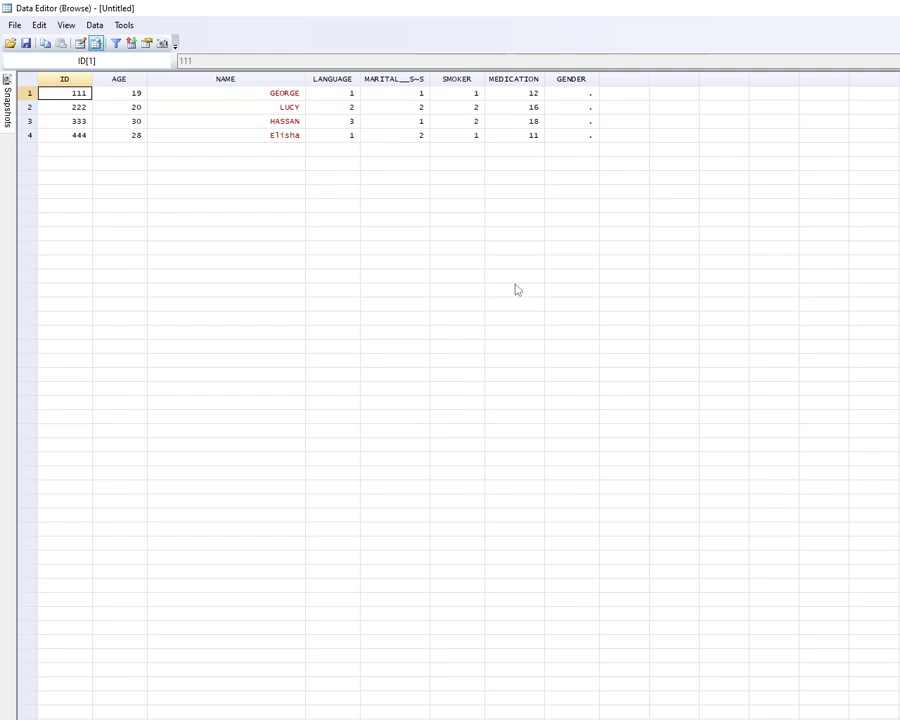
pyautogui.hotkey('alt', 'Tab')
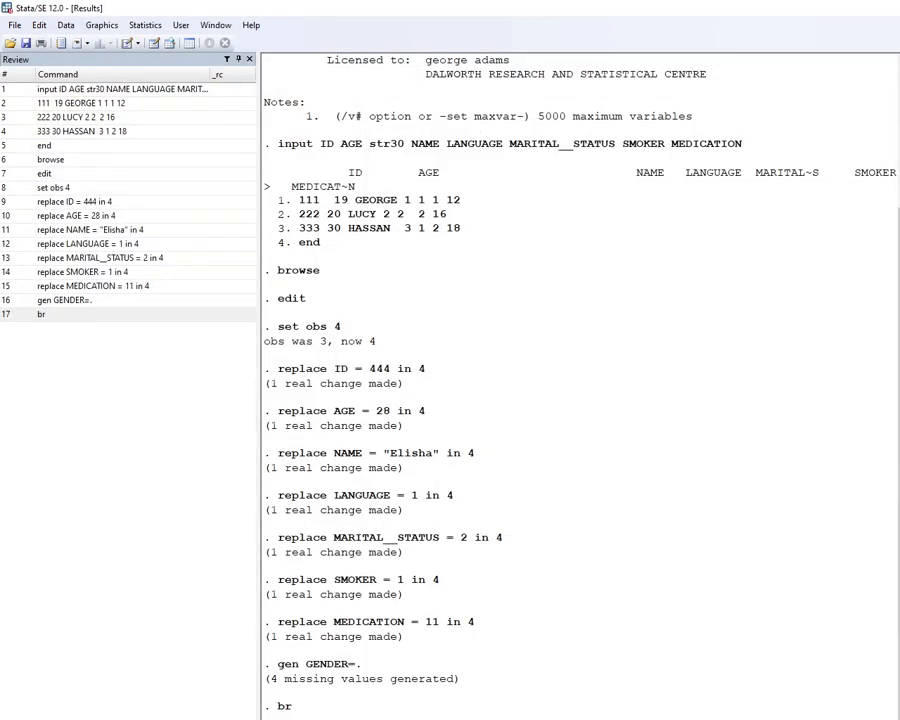
# Enter GENDER codes 1, 2, 1 and 1 for the four observations in the Data Editor.
pyautogui.click(575, 94)
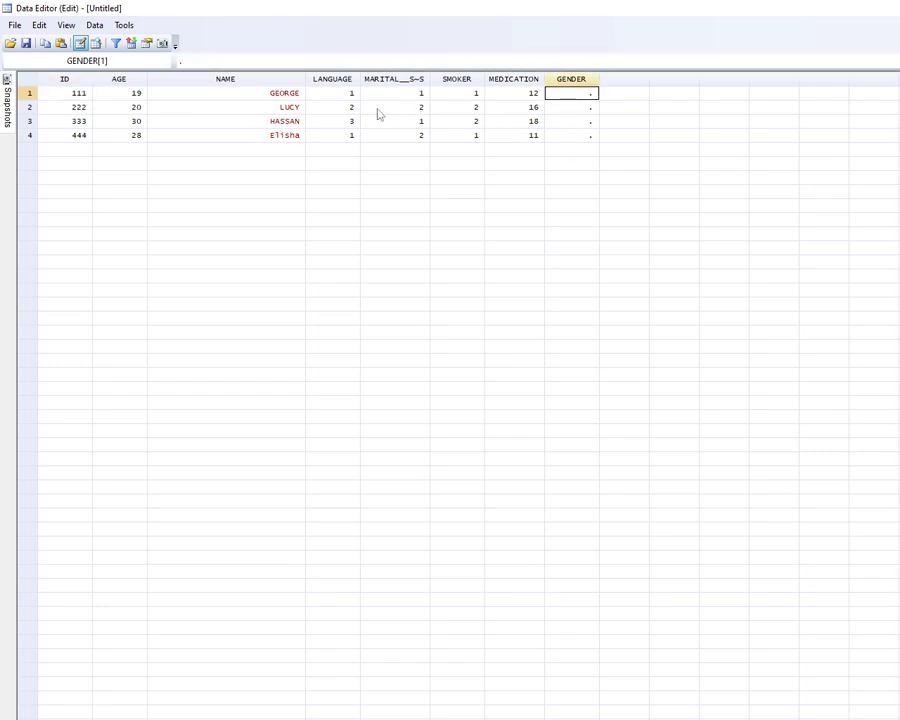
pyautogui.write('1')
pyautogui.click(562, 110)
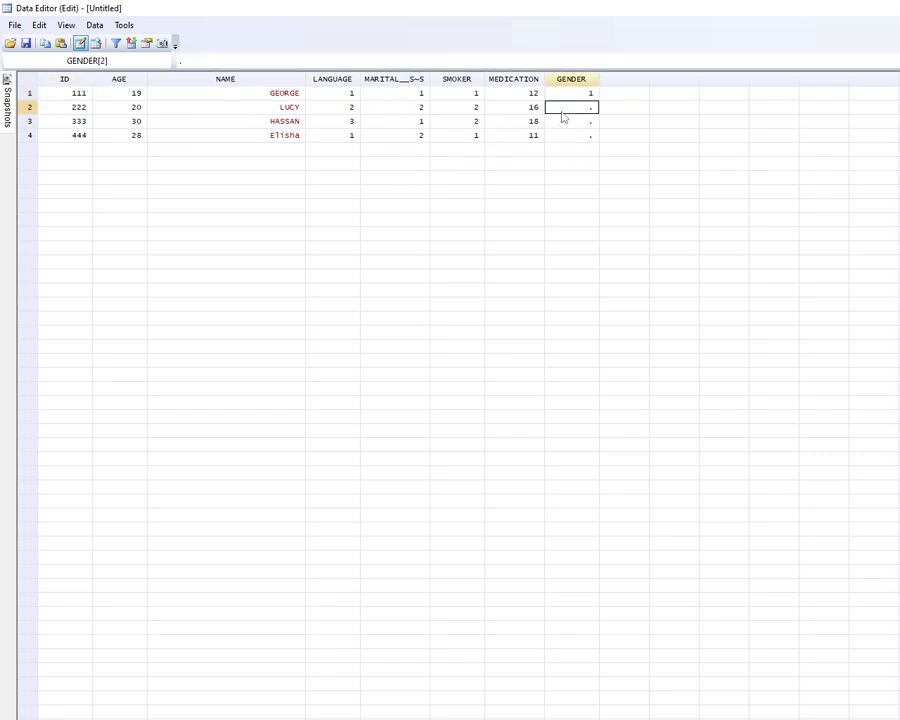
pyautogui.write('2')
pyautogui.click(564, 127)
pyautogui.write('1')
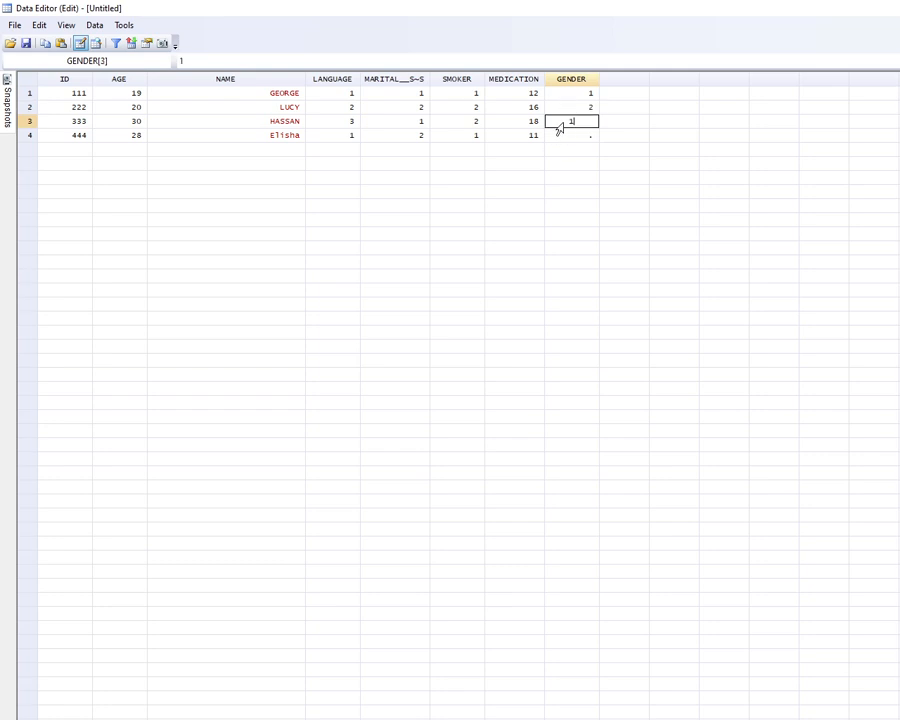
pyautogui.click(580, 140)
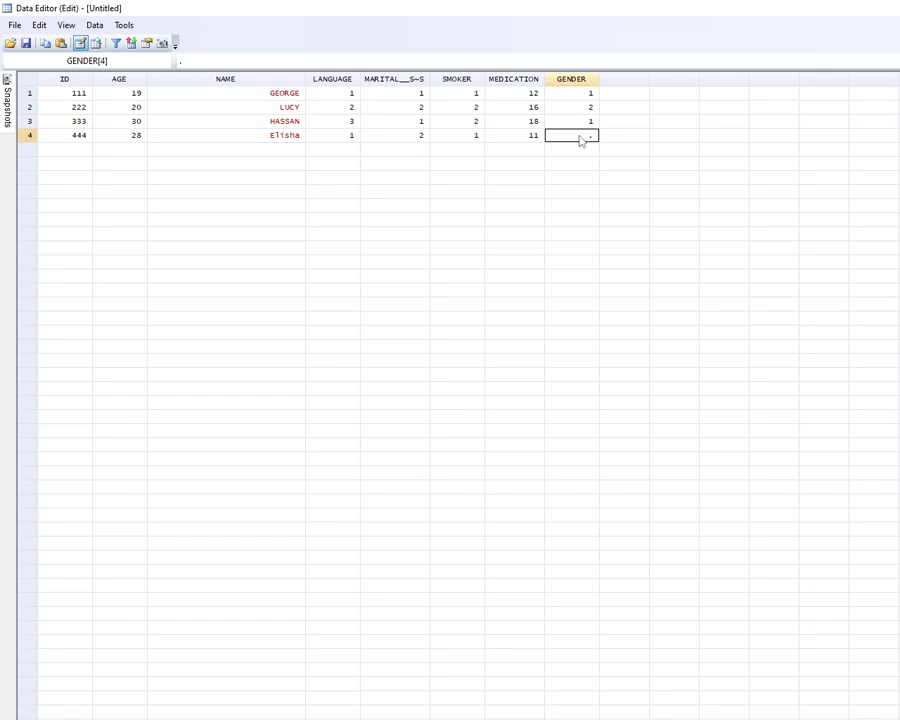
pyautogui.write('1')
pyautogui.click(779, 292)
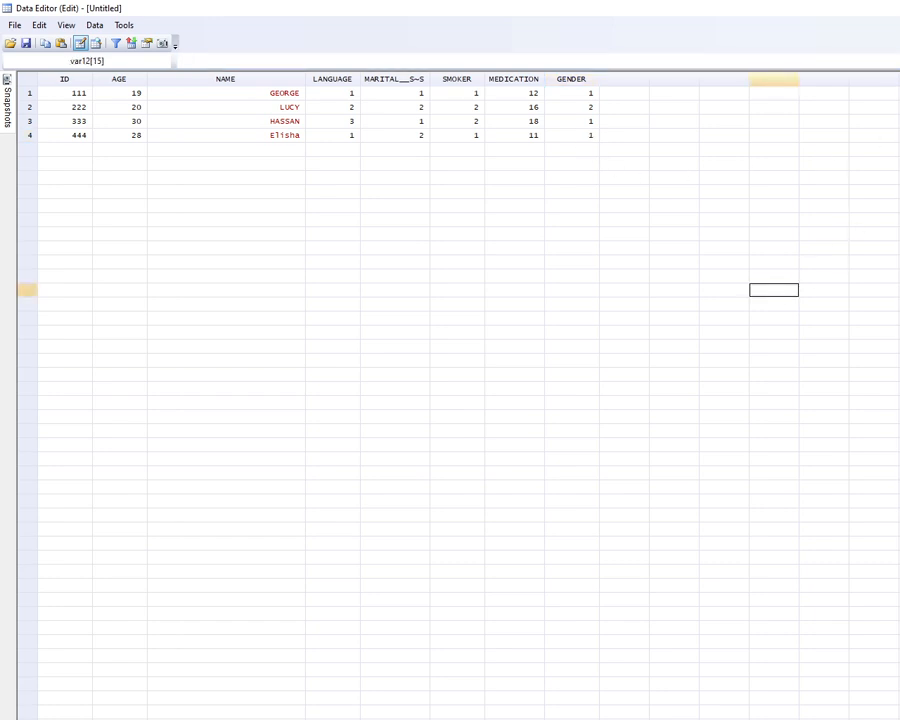
pyautogui.hotkey('alt', 'Tab')
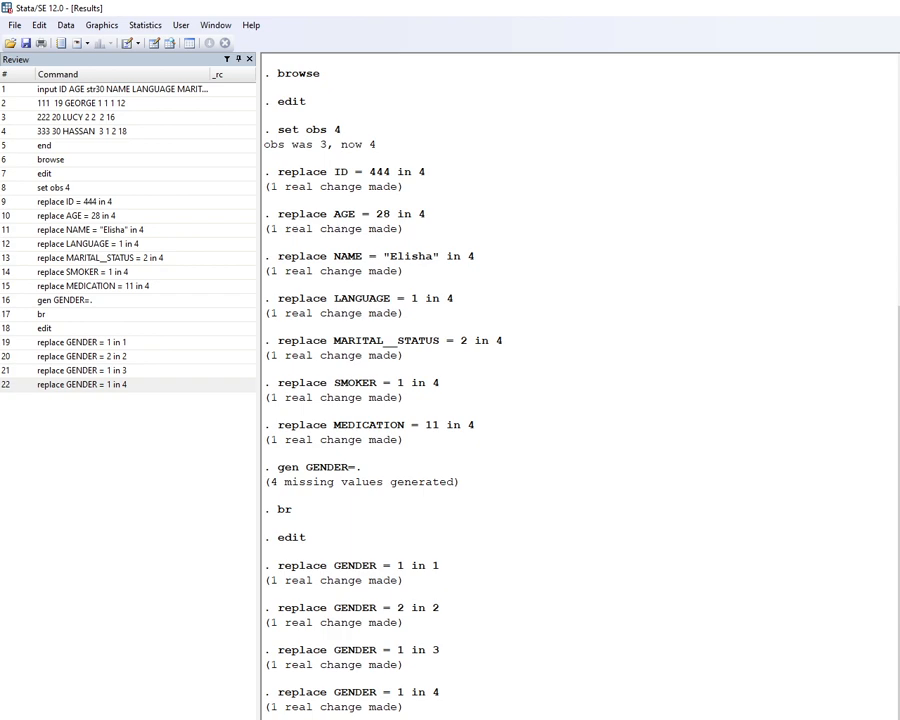
# Label variables ID "identity number", AGE "respondent age in years" and NAME "respondent name".
pyautogui.scroll(8, 316, 410)
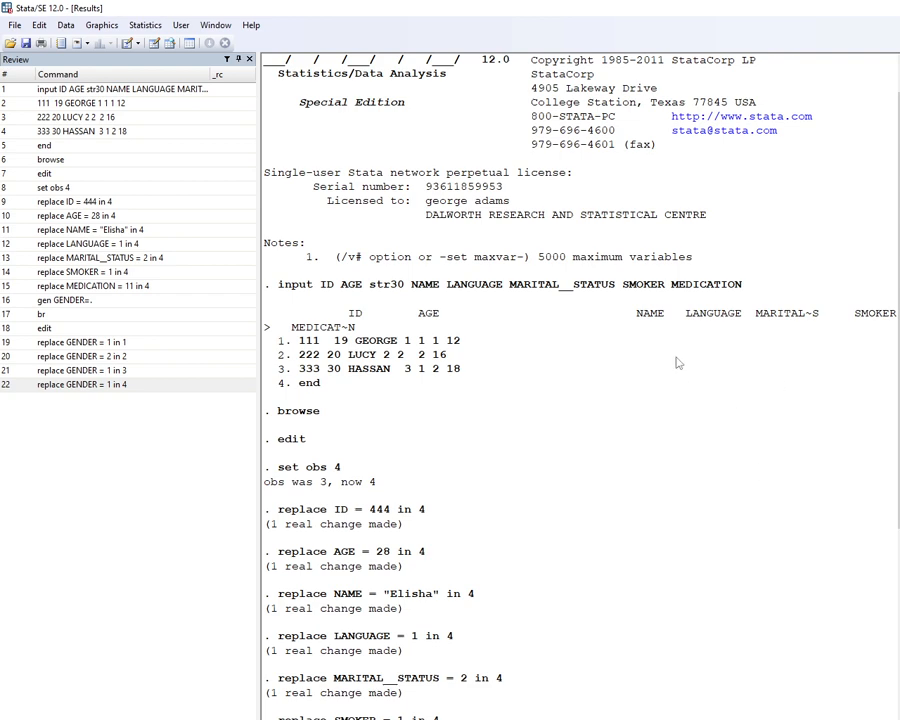
pyautogui.scroll(-8, 660, 380)
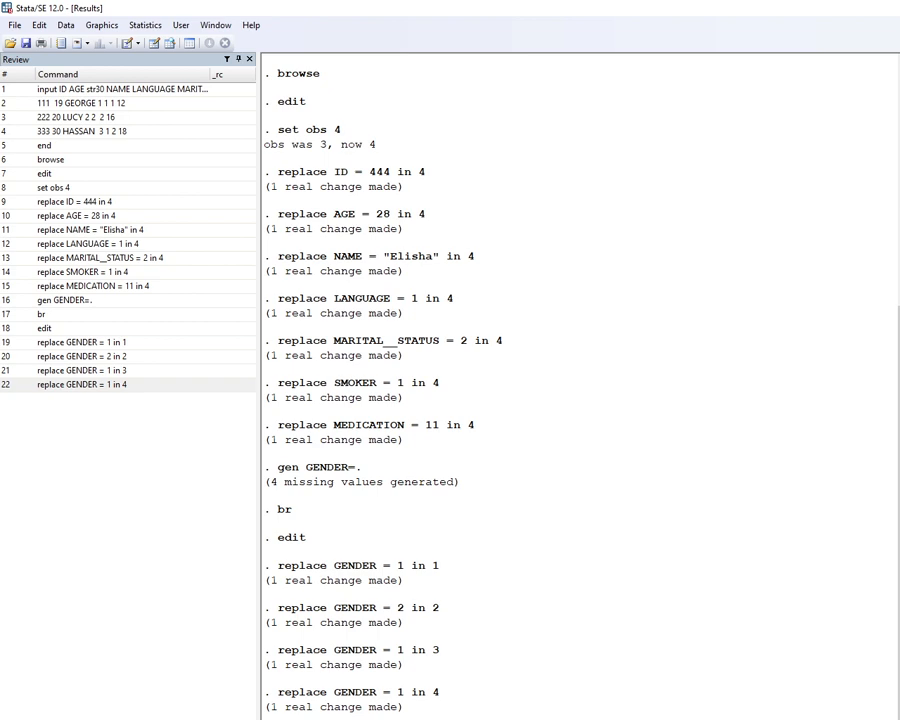
pyautogui.press('Return')
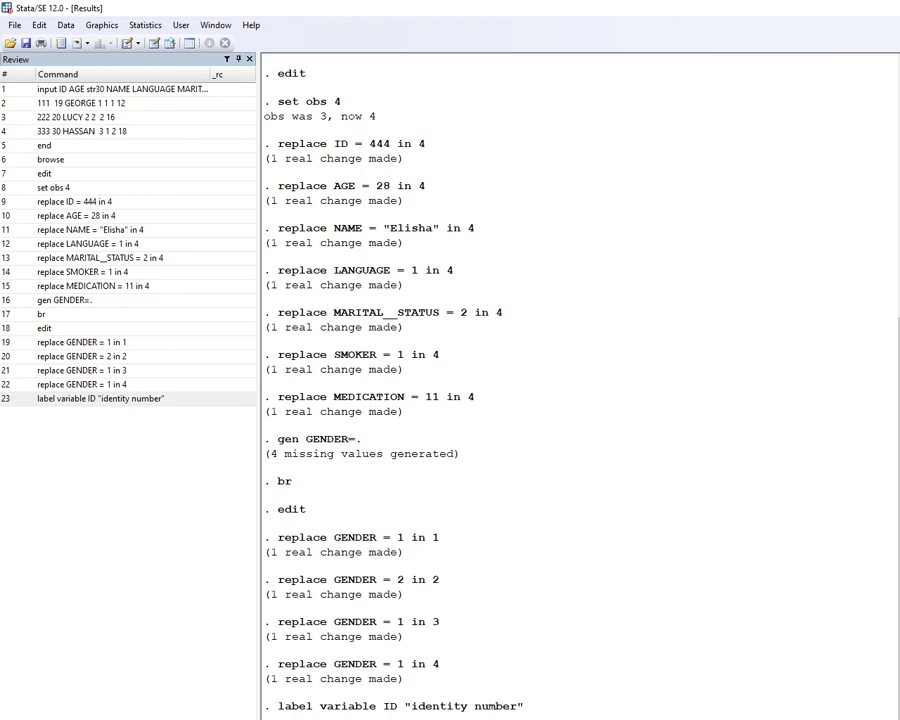
pyautogui.press('Return')
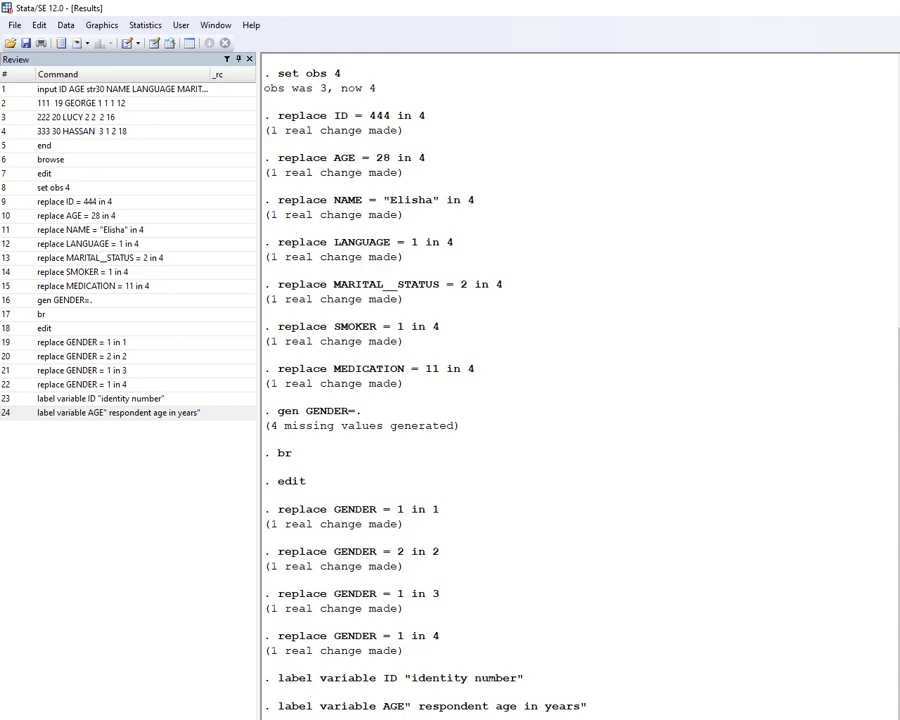
pyautogui.press('Return')
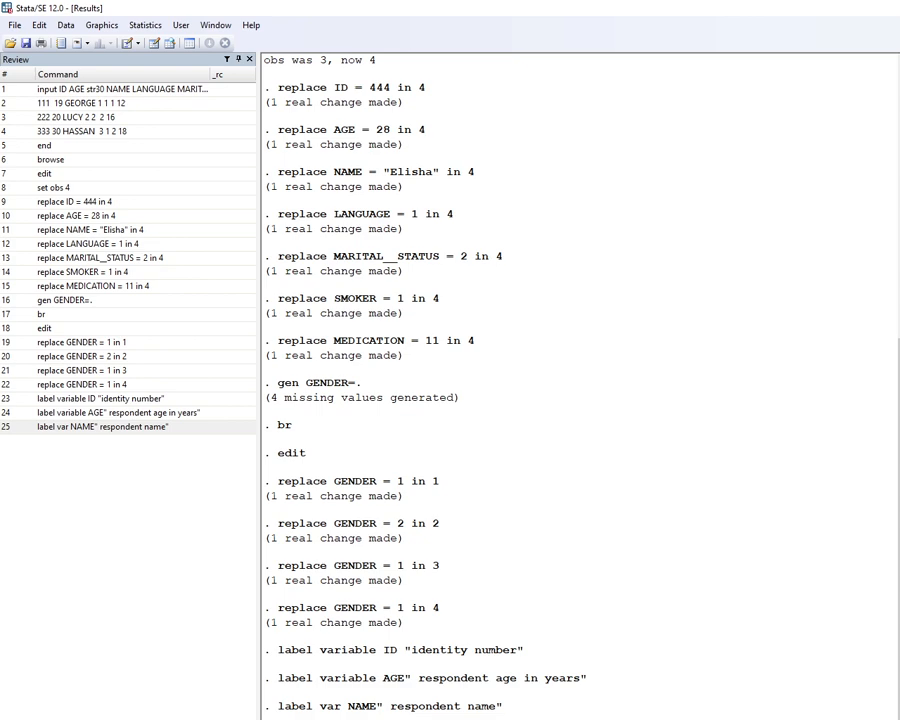
# Compare the Data Editor contents with the Word task table, then close the Data Editor.
pyautogui.hotkey('alt', 'Tab')
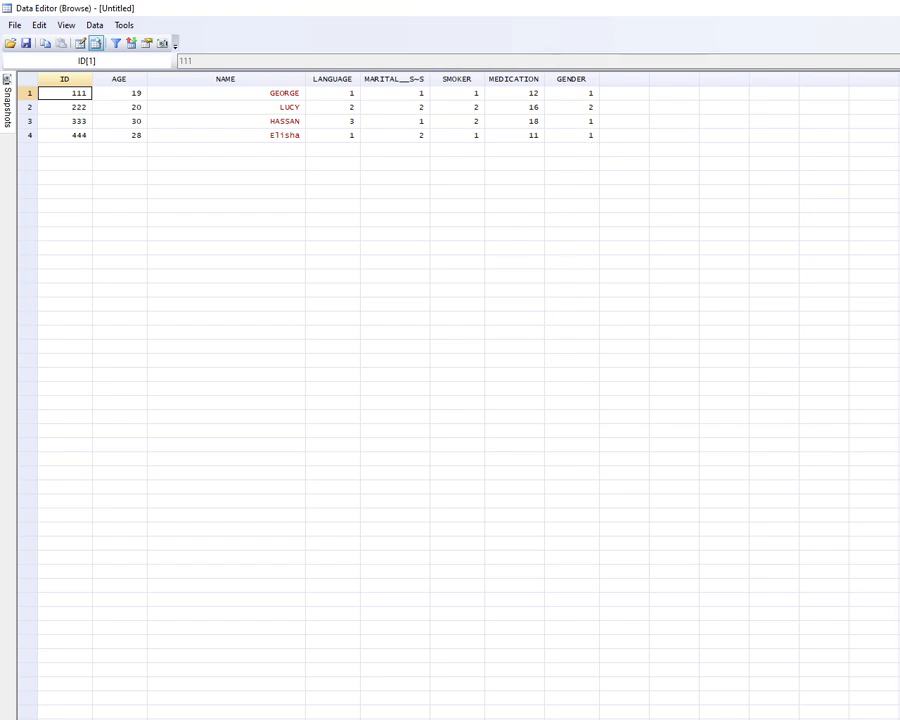
pyautogui.hotkey('alt', 'Tab')
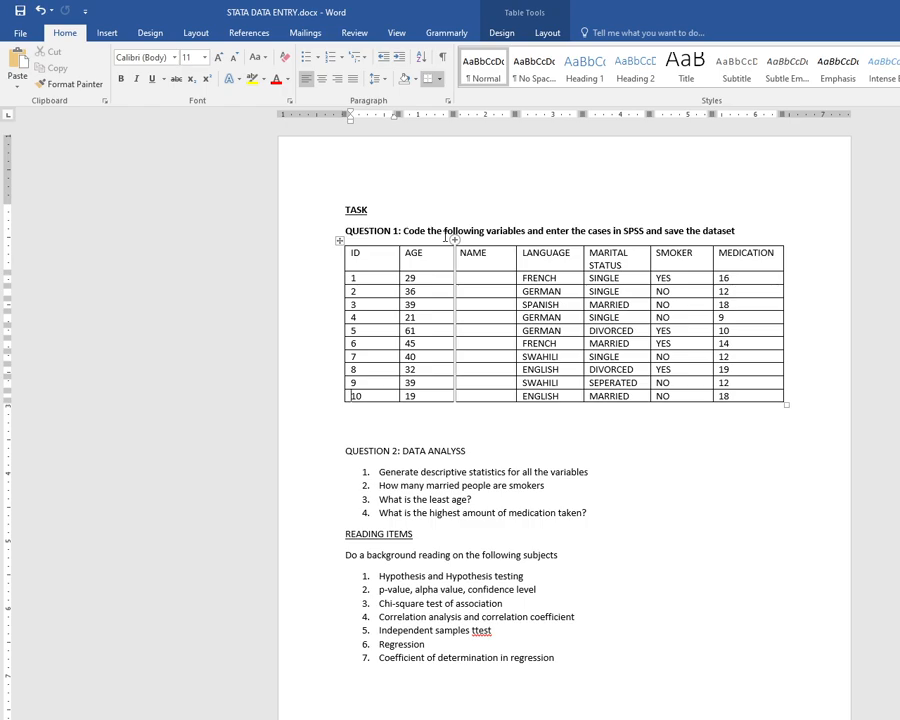
pyautogui.hotkey('alt', 'Tab')
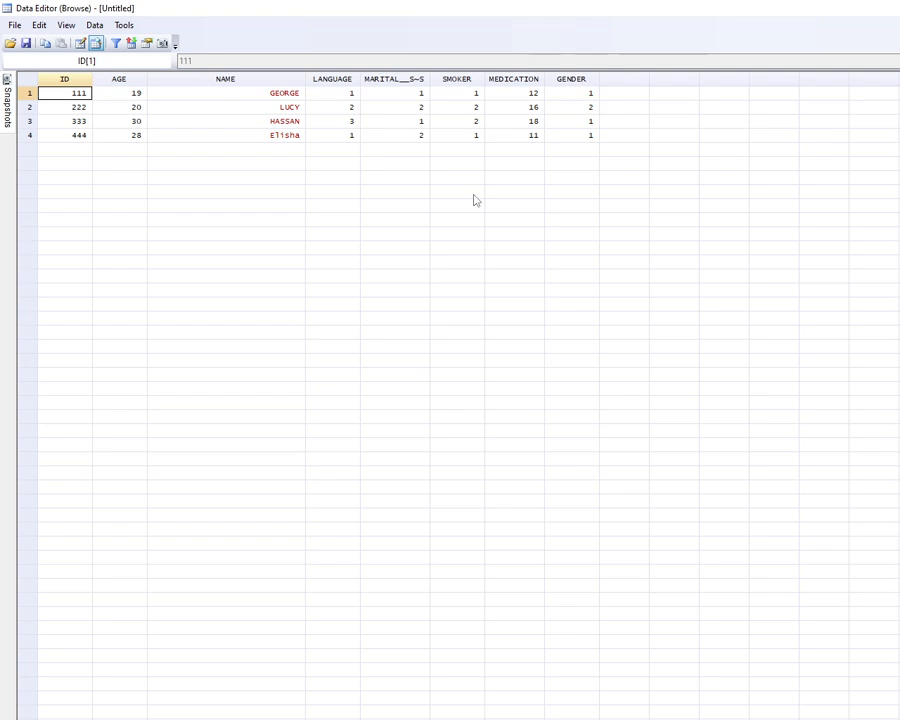
pyautogui.hotkey('alt', 'F4')
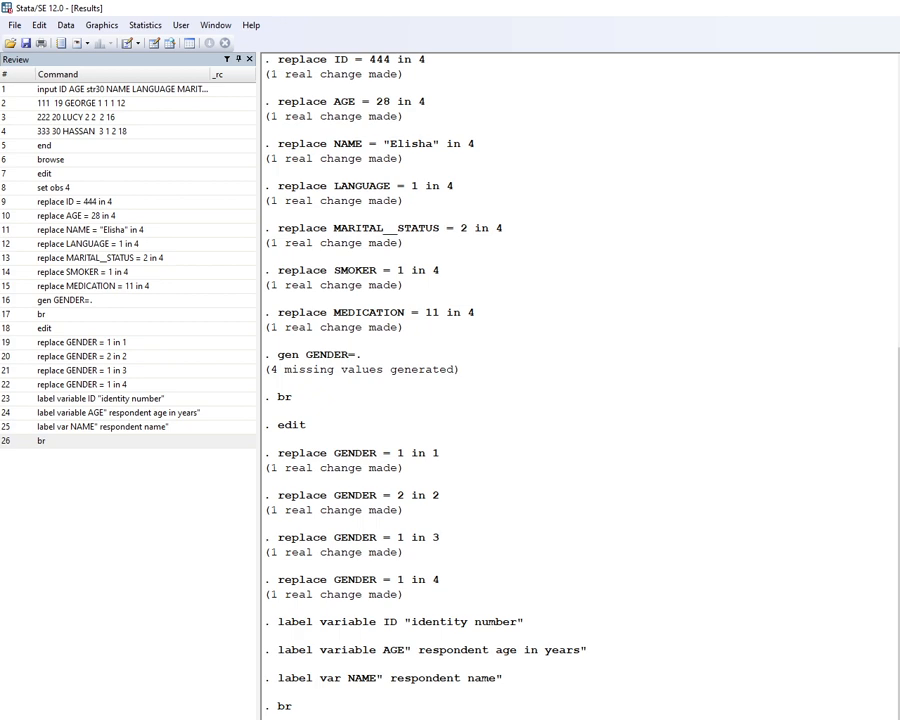
# Define value label GENDER with 1 male and 2 female, and attach it to the GENDER variable.
pyautogui.press('Return')
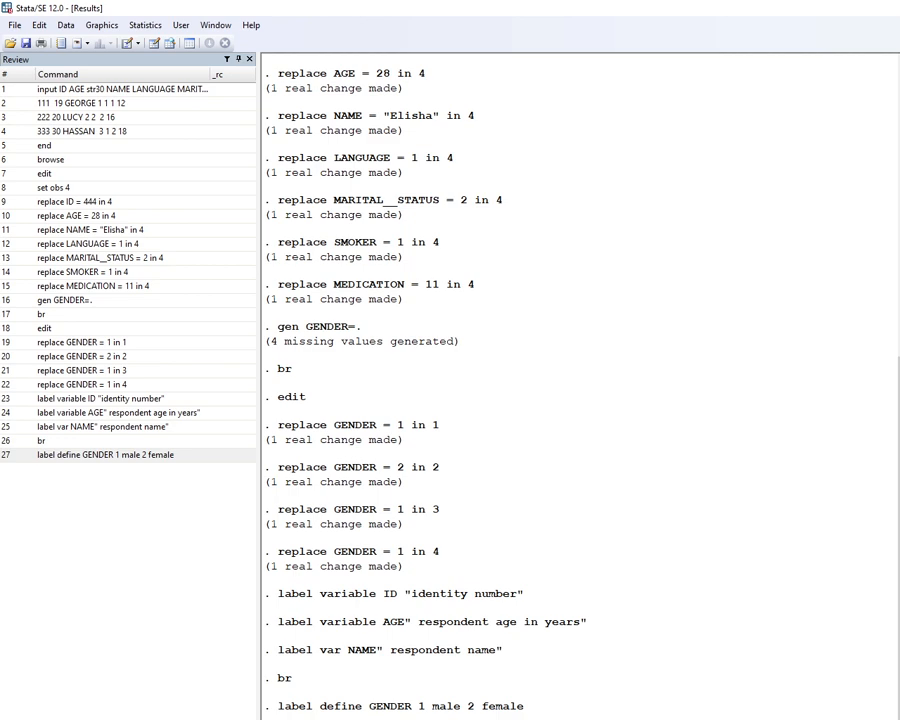
pyautogui.press('Return')
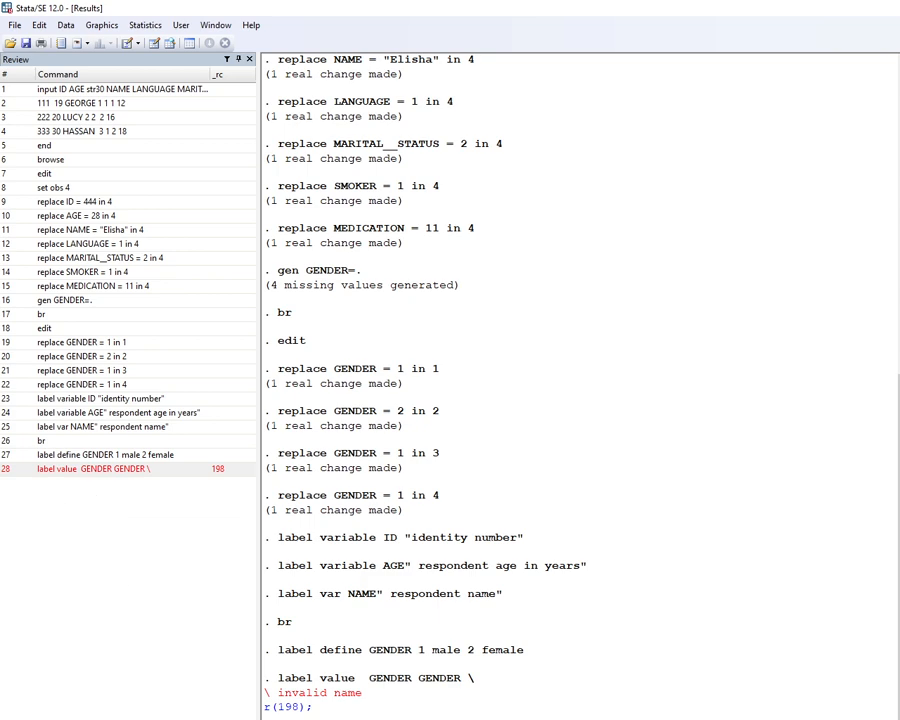
pyautogui.click(55, 470)
pyautogui.press('Return')
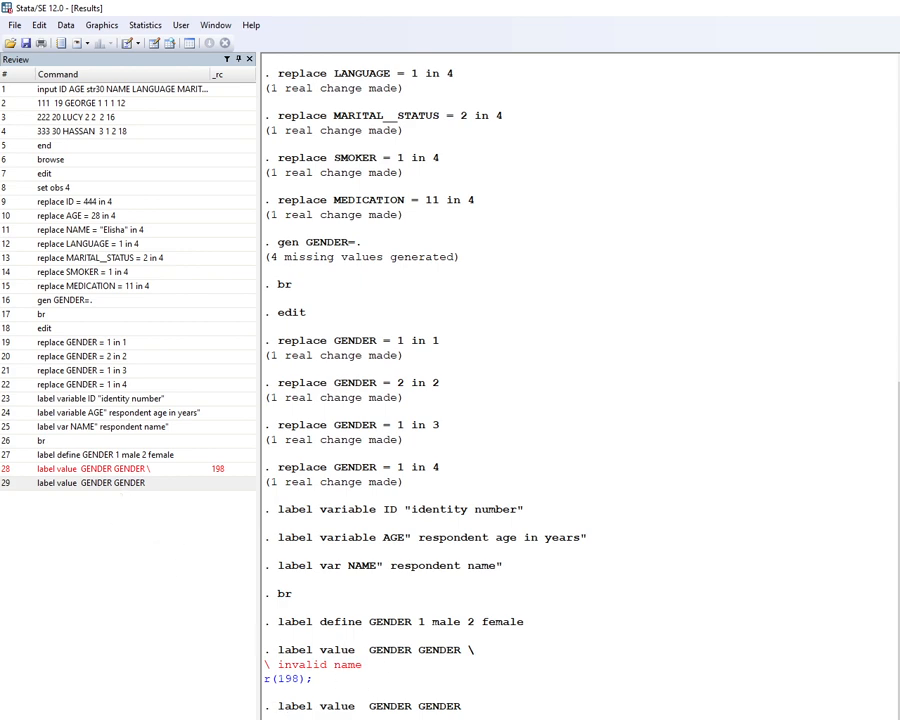
# Open the Data Editor to check the labelled GENDER values, then close it.
pyautogui.hotkey('ctrl', '8')
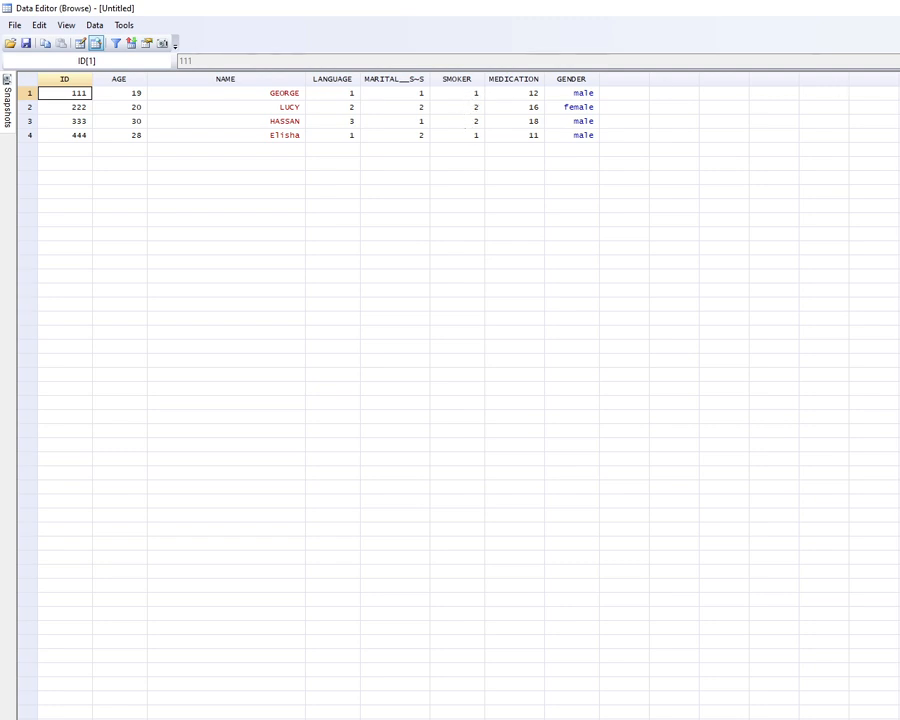
pyautogui.click(896, 8)
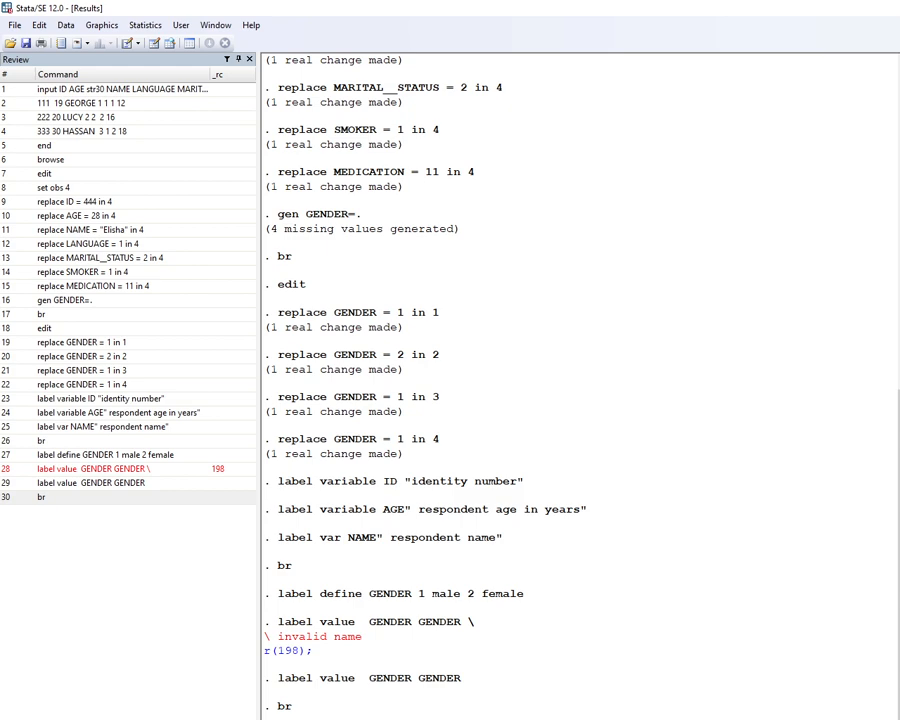
# Define value label SMOKER with 1 smoker and 2 non_smoker, attach it to the SMOKER variable, and browse the data.
pyautogui.press('Return')
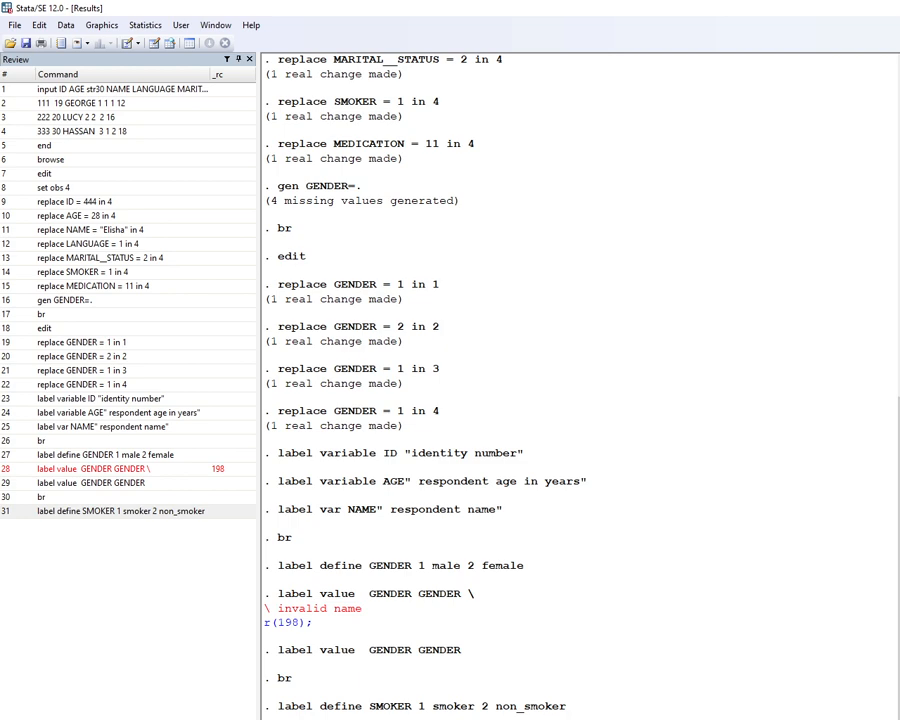
pyautogui.press('Return')
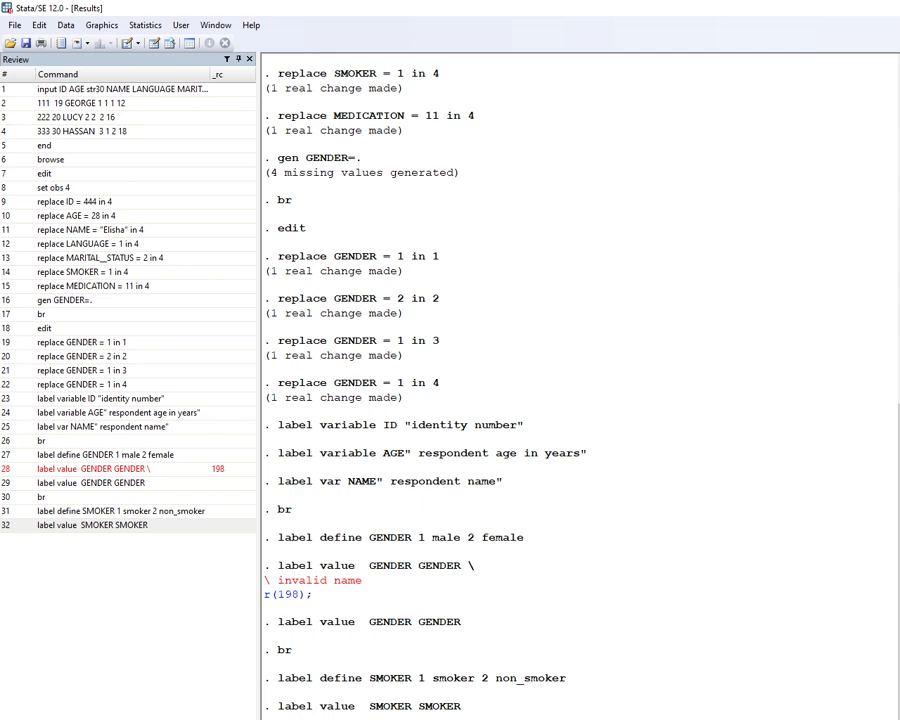
pyautogui.press('Return')
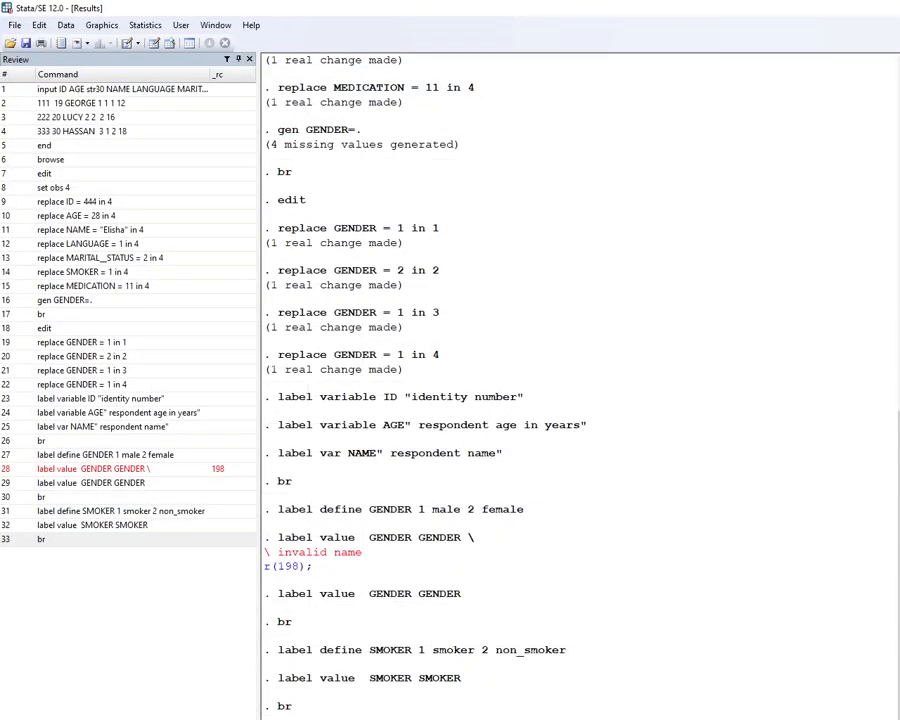
pyautogui.hotkey('alt', 'F4')
pyautogui.click(566, 438)
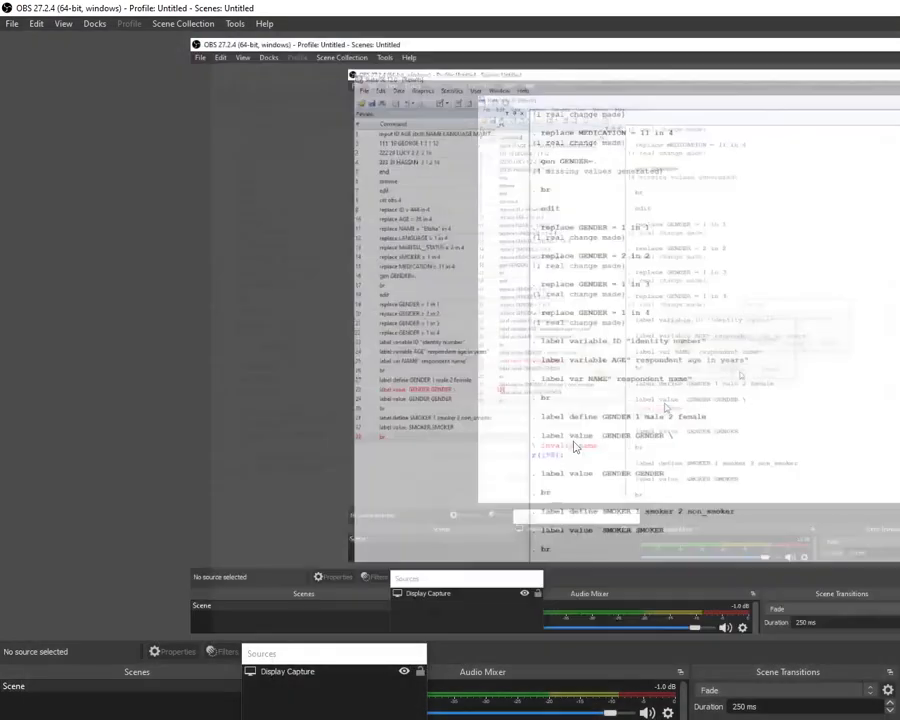
pyautogui.hotkey('alt', 'F4')
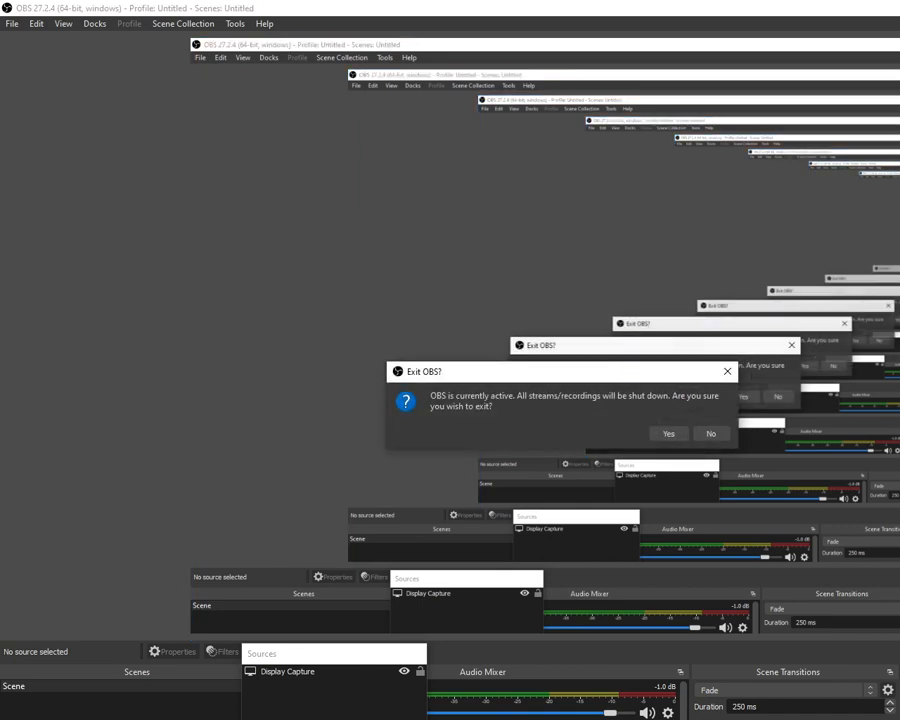